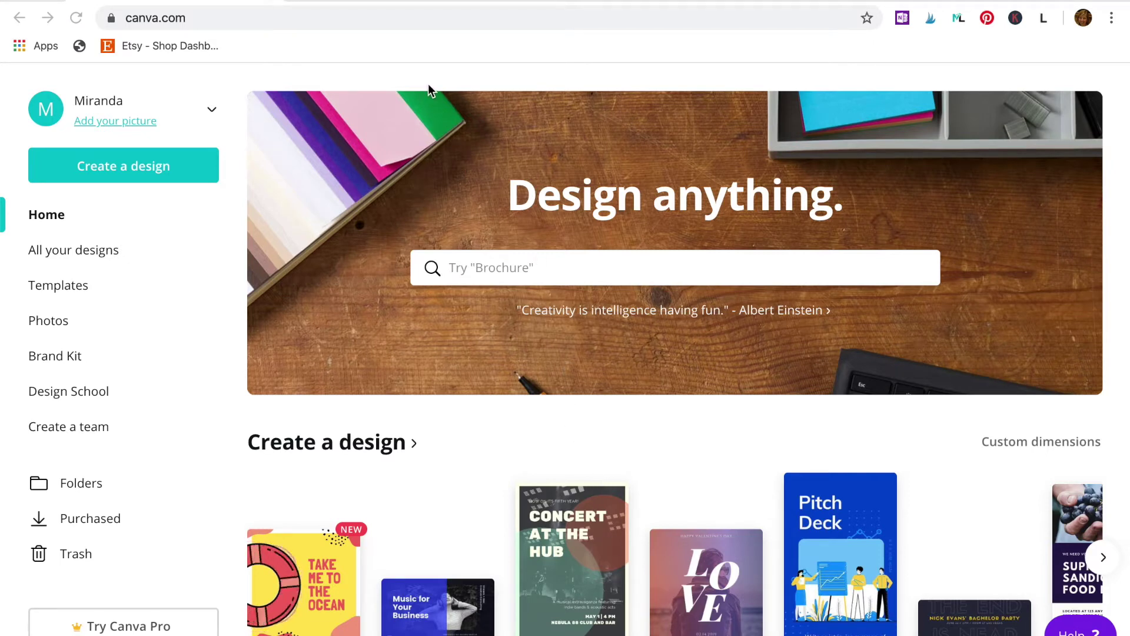
Step: View the top of the Etsy shop page with its pink banner, logo and shop details
click(394, 1)
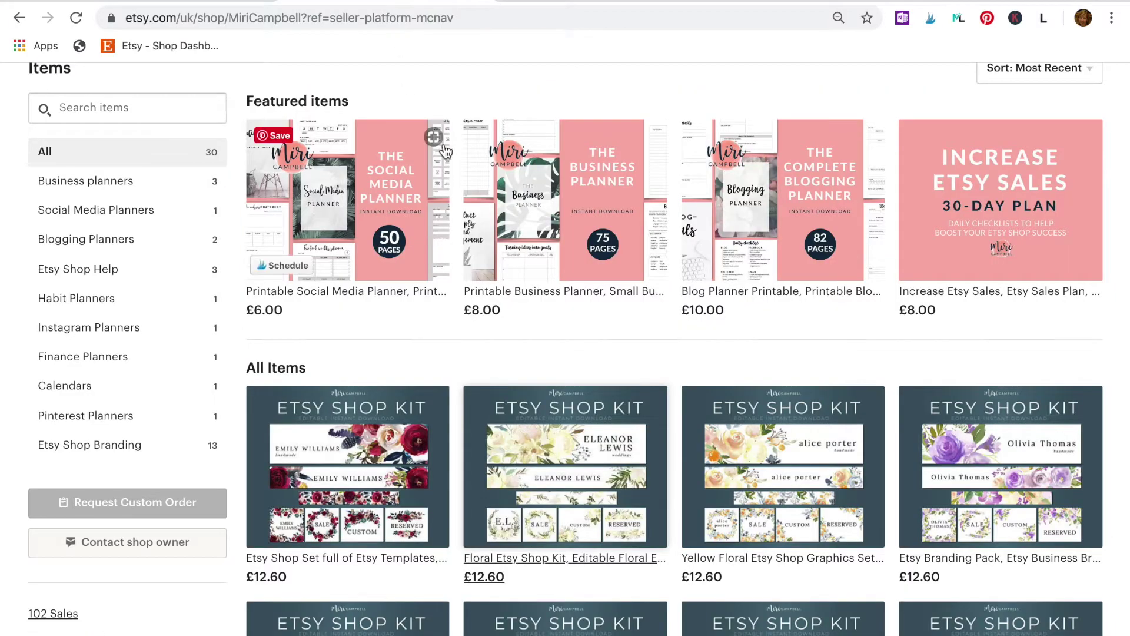
scroll(446, 152, up, 8)
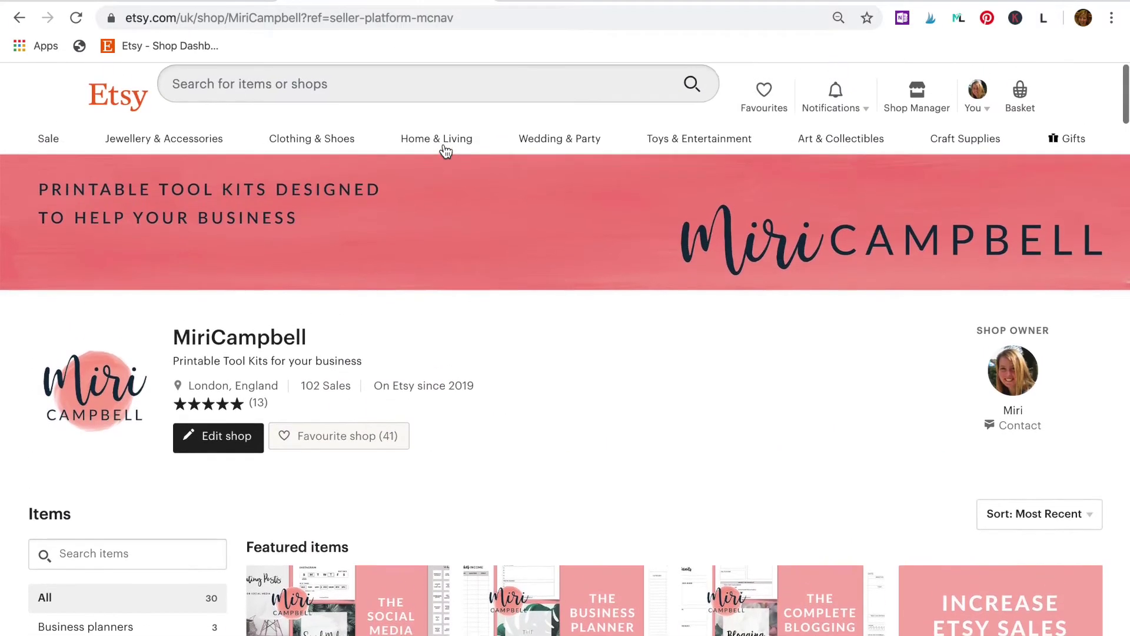
mouse_move(445, 151)
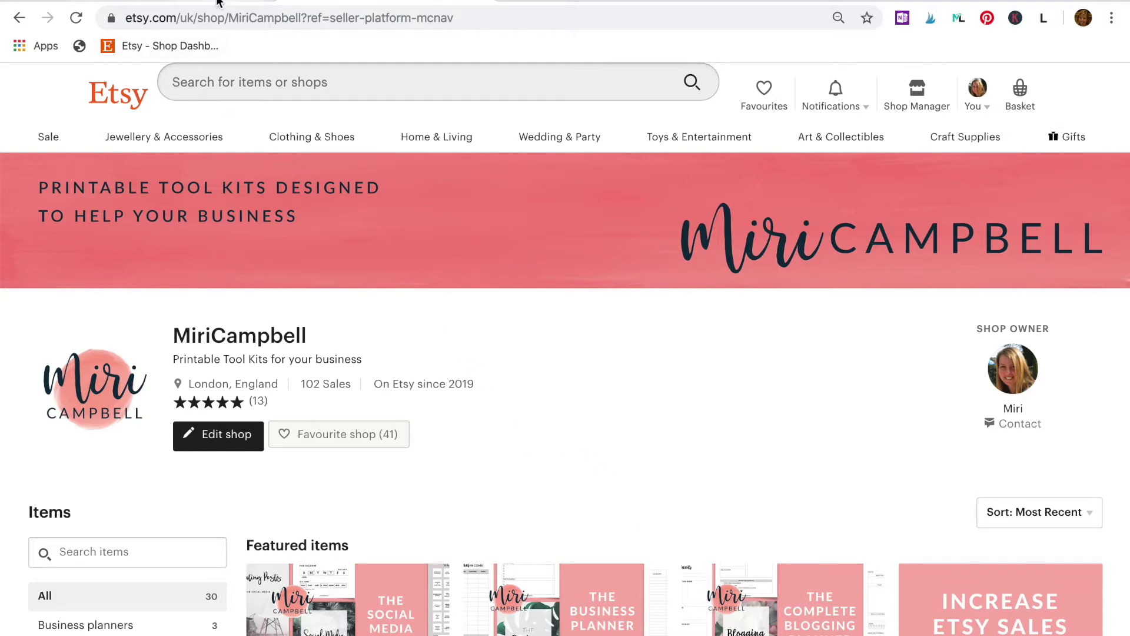
click(217, 2)
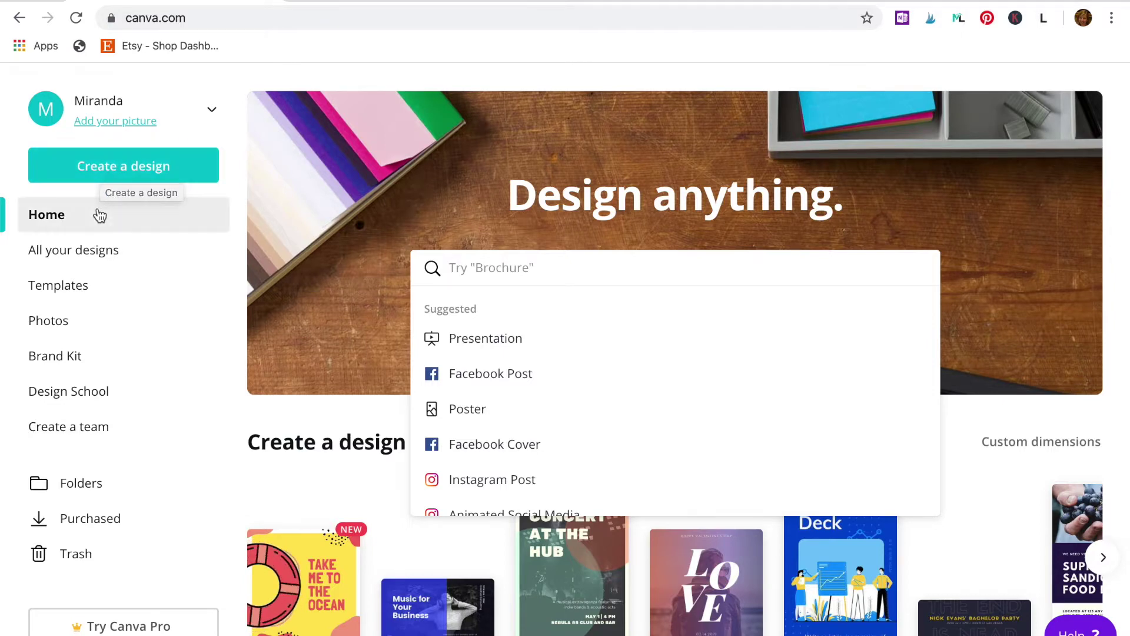
Step: In Brand Kit, add a new brand colour and set its hex value to #f7f6f3
click(58, 356)
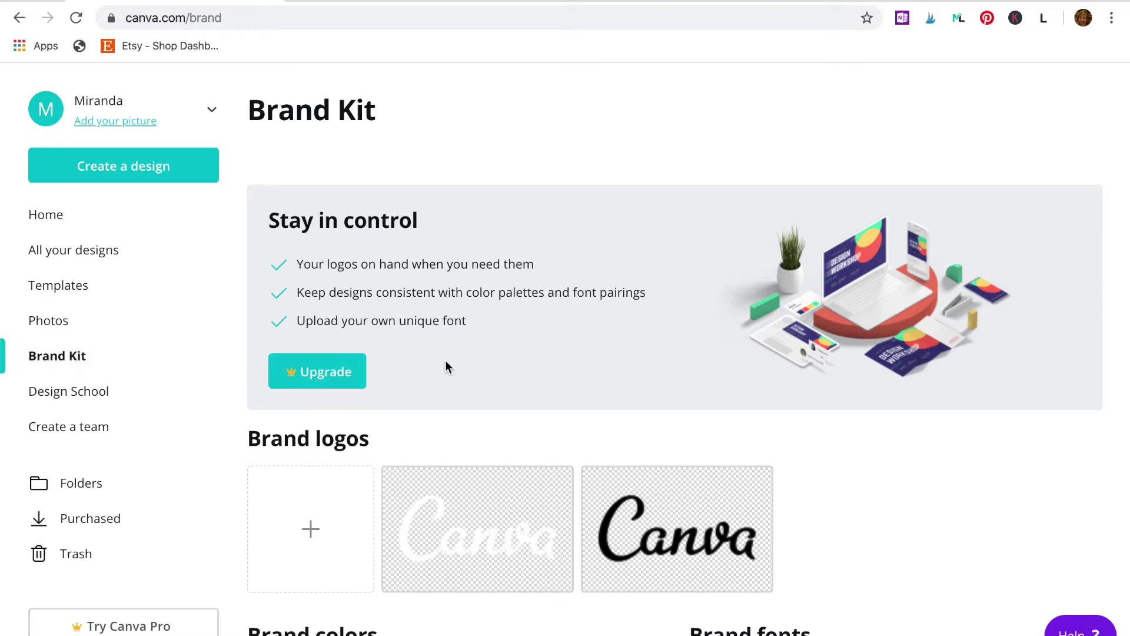
scroll(446, 363, down, 5)
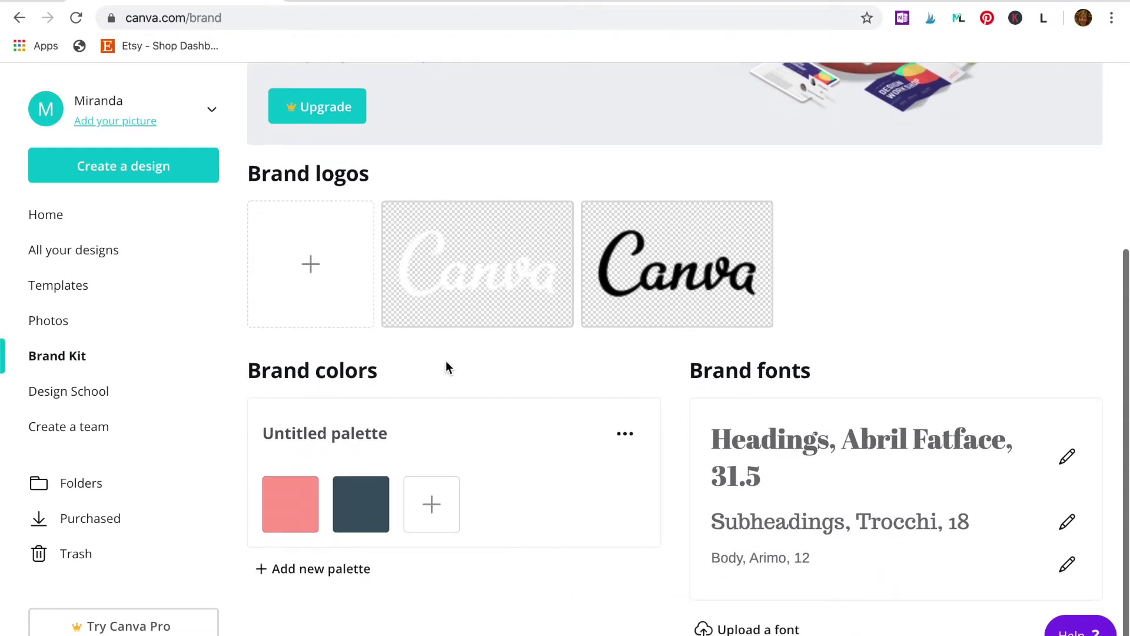
mouse_move(307, 501)
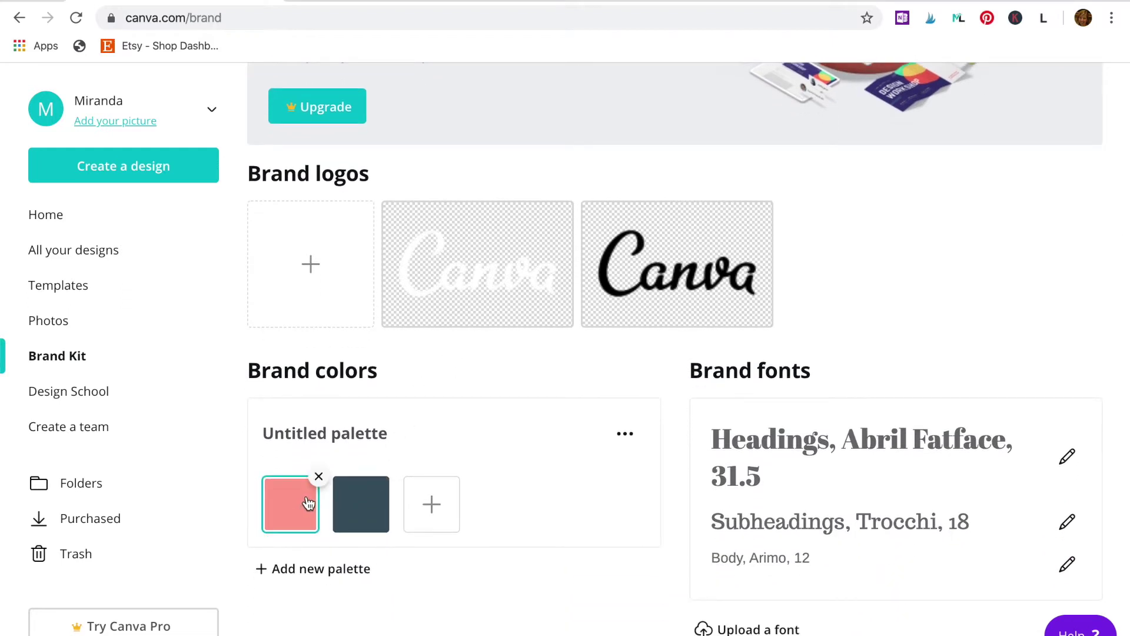
click(431, 503)
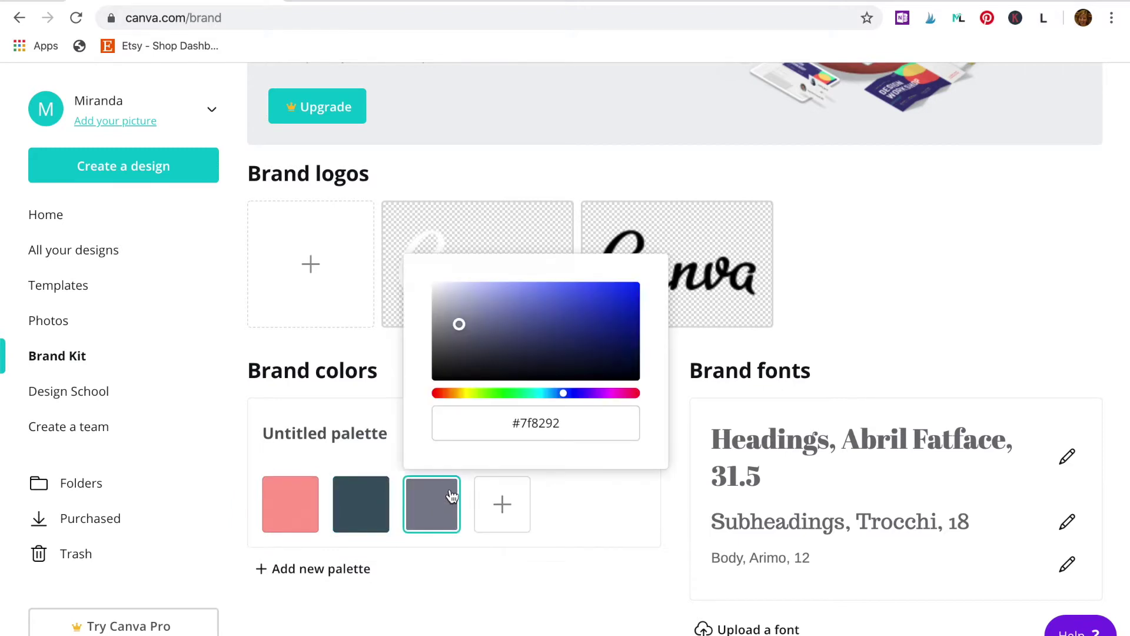
click(573, 425)
drag(573, 424, 488, 428)
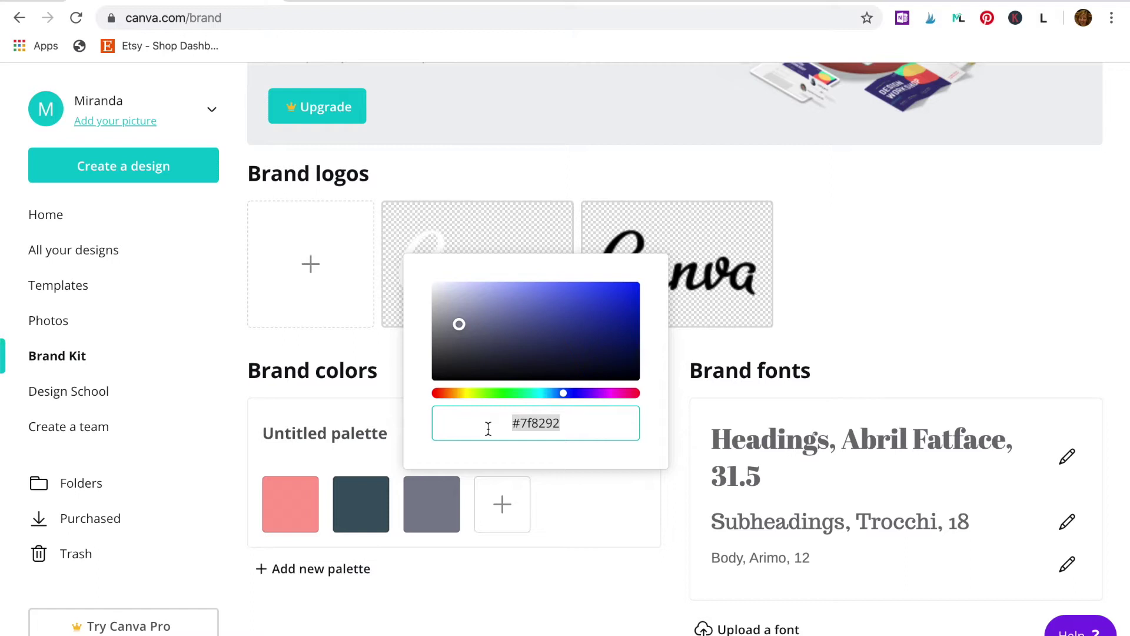
text(#f7f6)
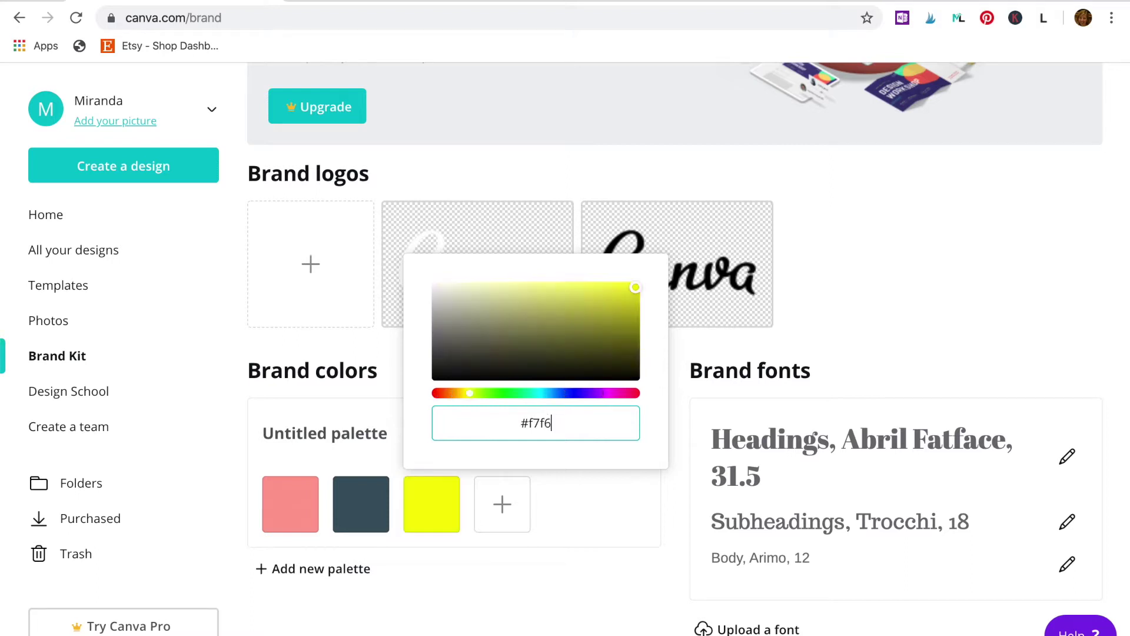
text(f3)
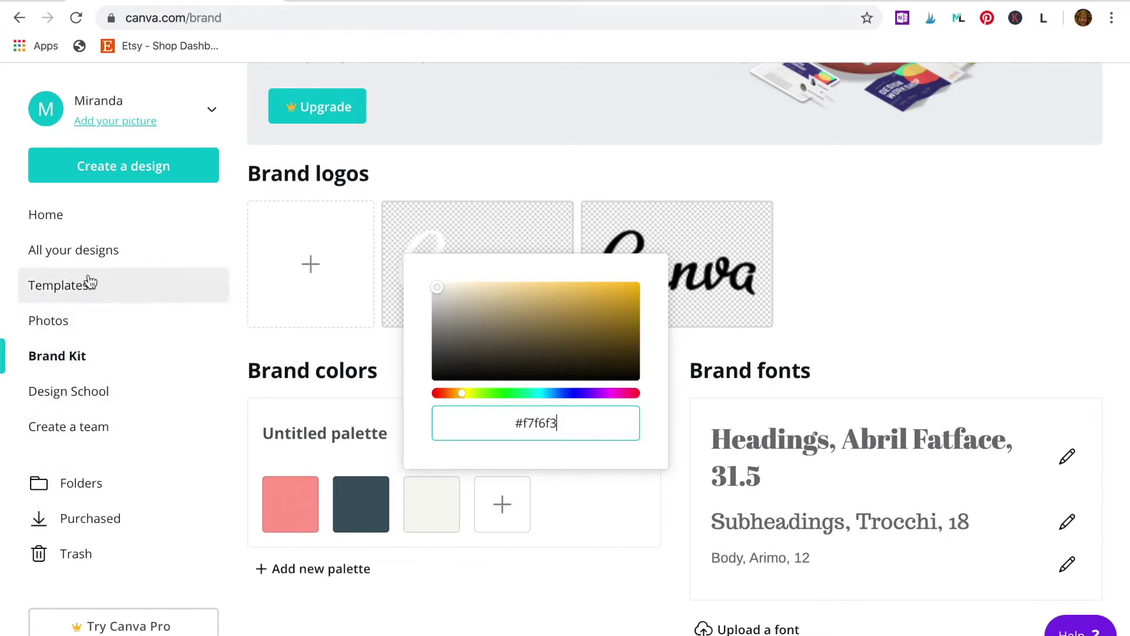
click(121, 179)
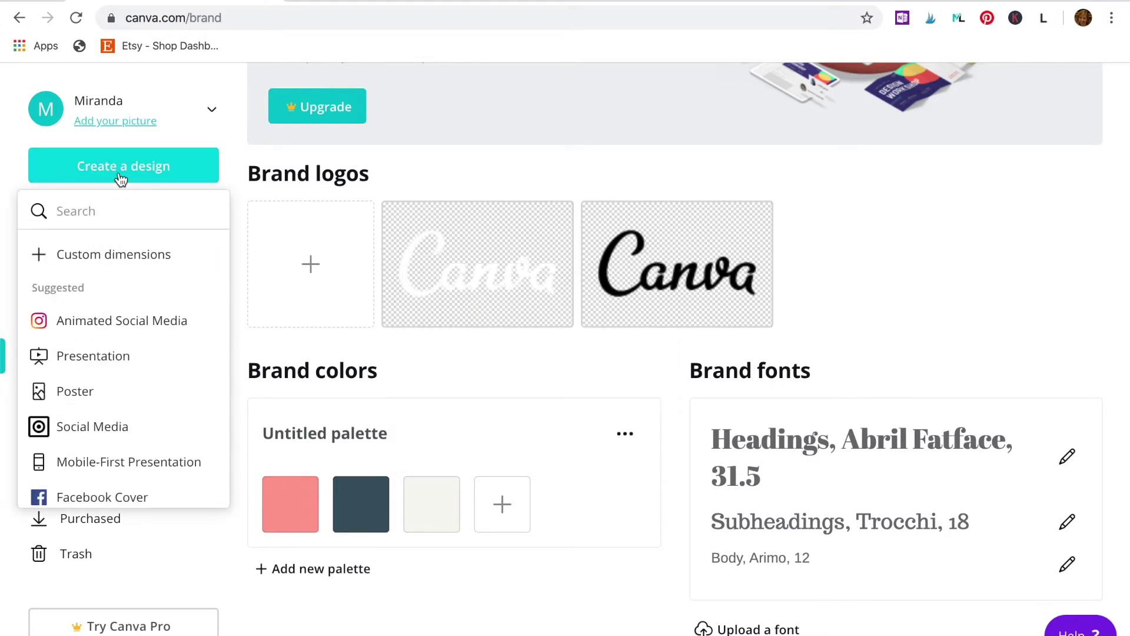
Step: Create a custom 1200 × 300 px design and try the Climb Every Mountain template on it
click(99, 253)
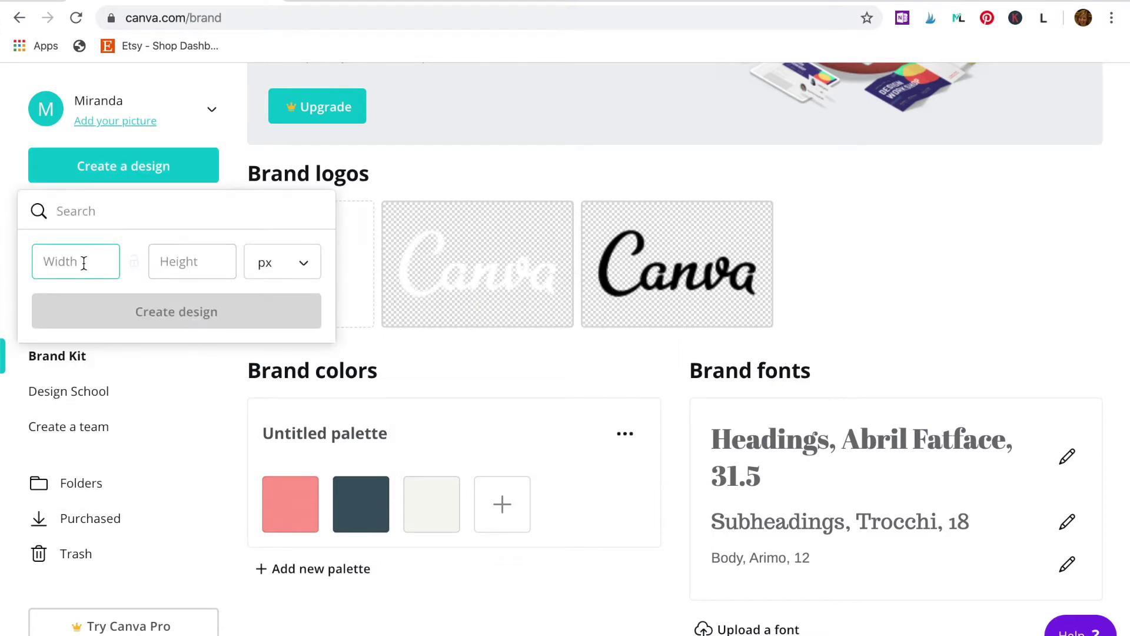
text(12)
key(Tab)
text(300)
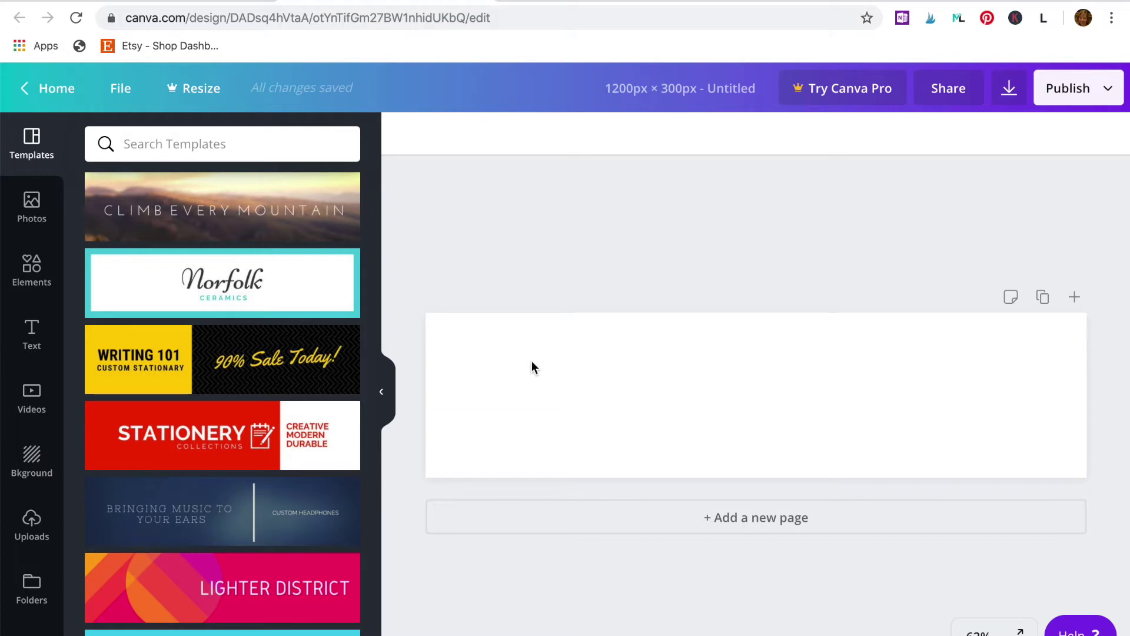
click(260, 227)
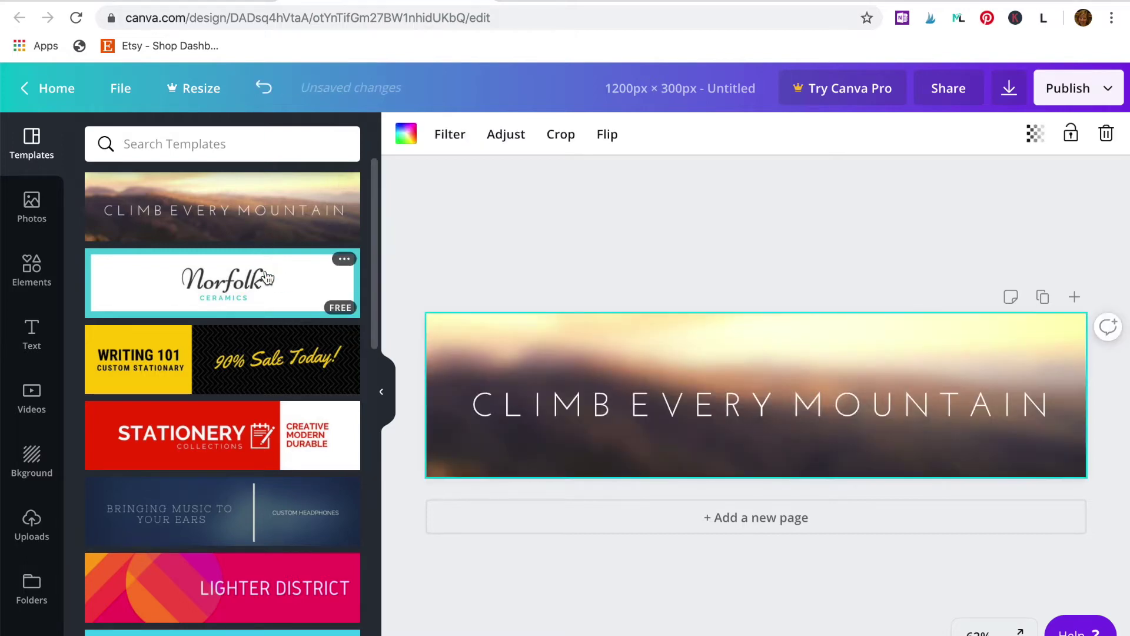
Step: Apply The Forager template and make its background the palette pink
click(268, 277)
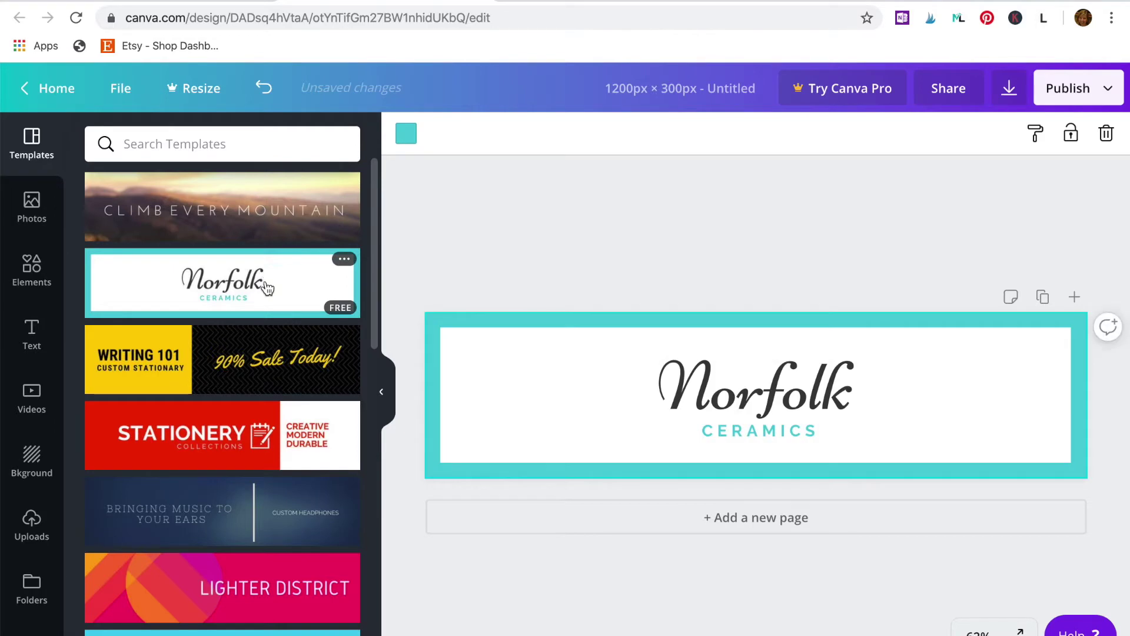
scroll(266, 286, down, 7)
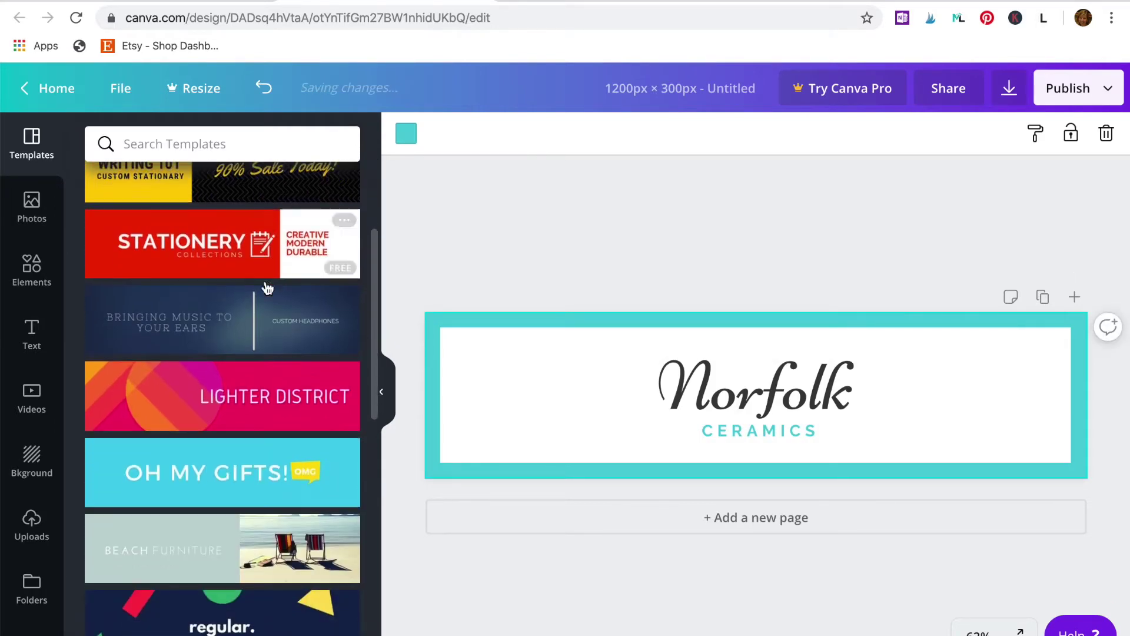
scroll(266, 287, down, 9)
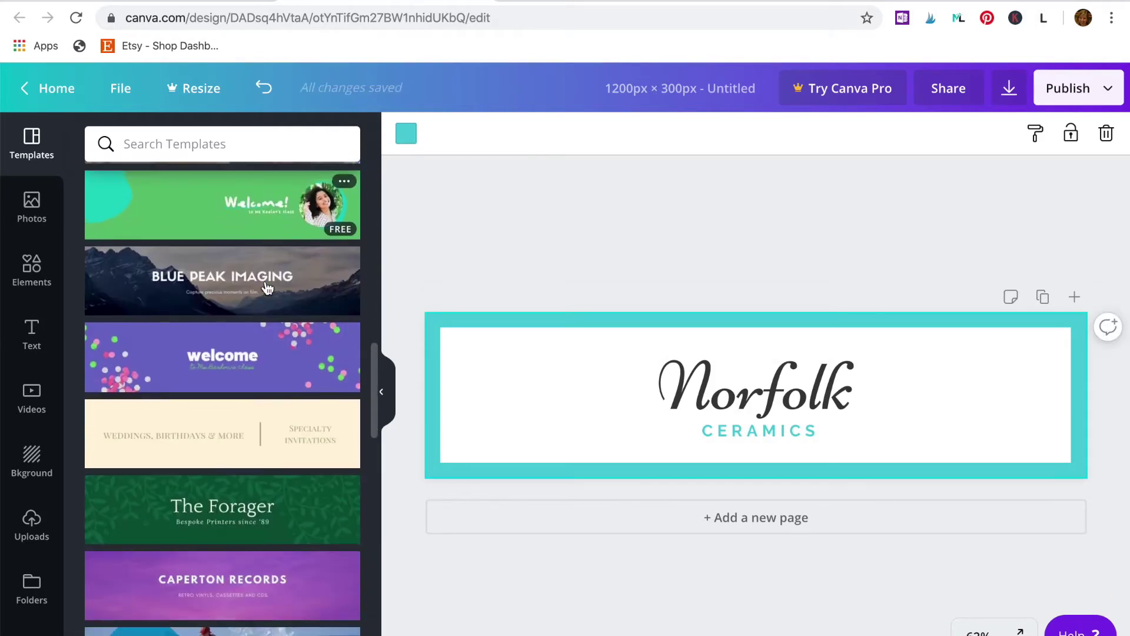
click(320, 498)
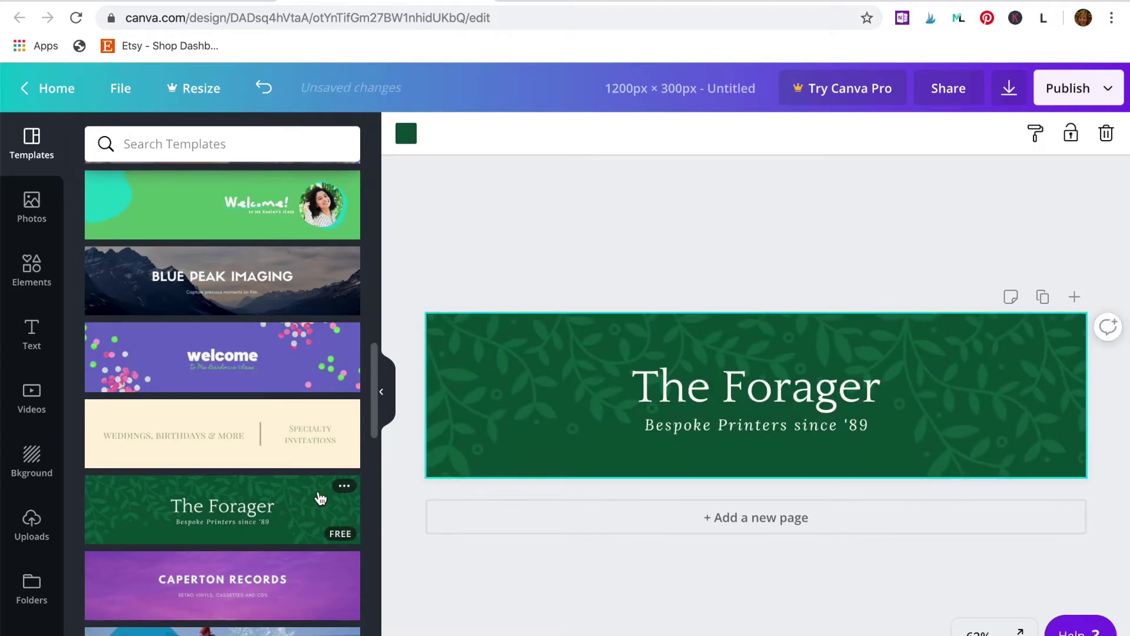
click(401, 140)
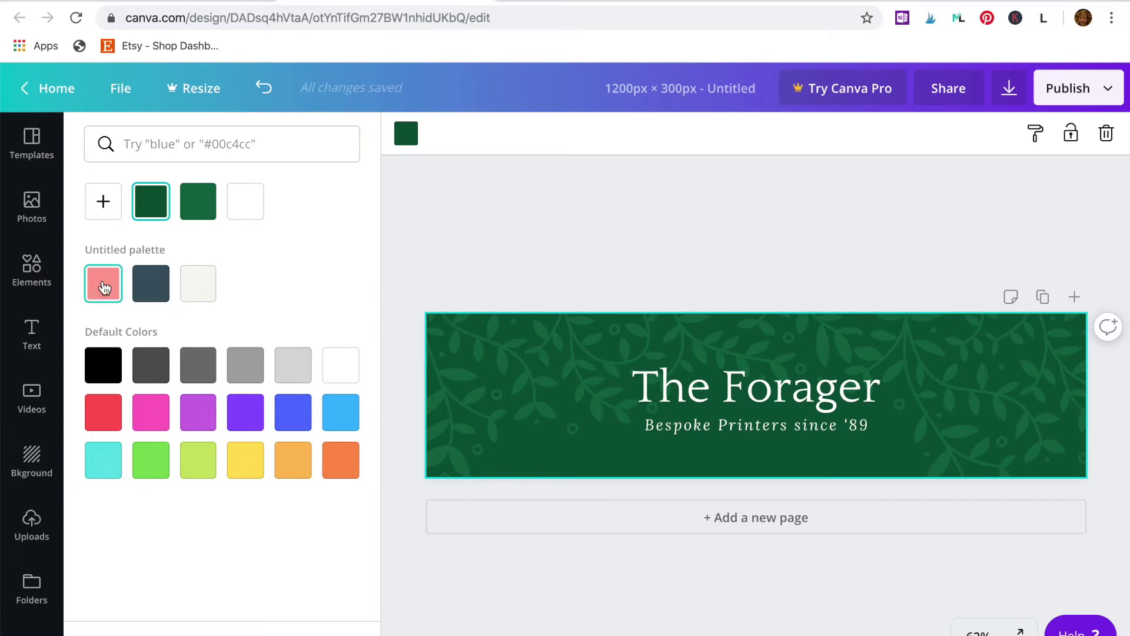
click(103, 287)
Step: Recolour both the left and right vine graphics to the palette's dark slate
click(521, 392)
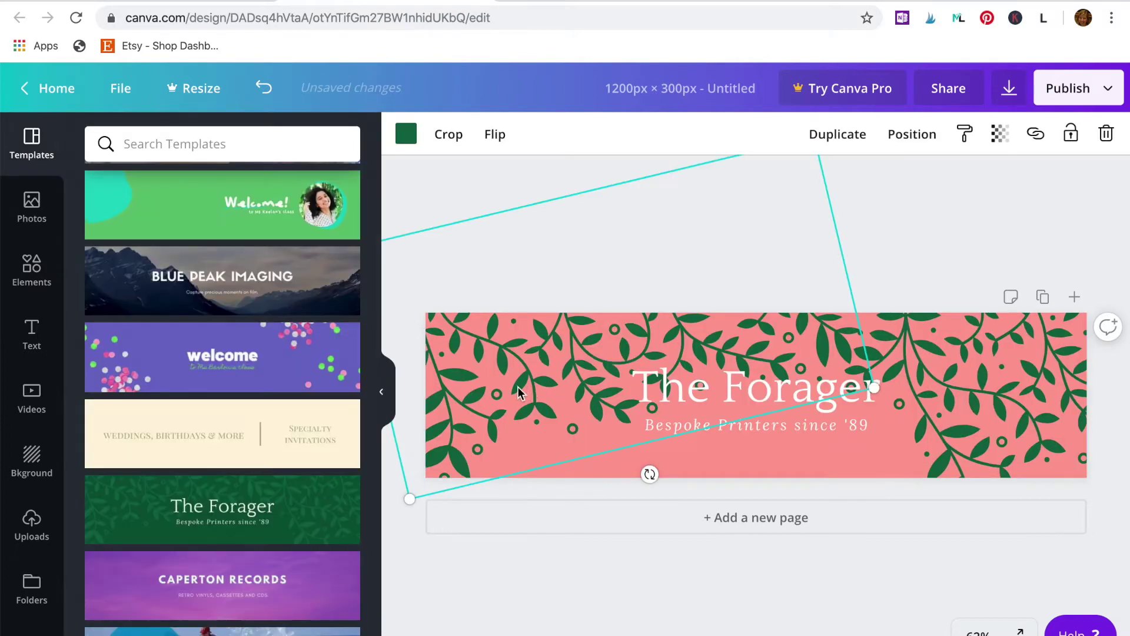
click(405, 135)
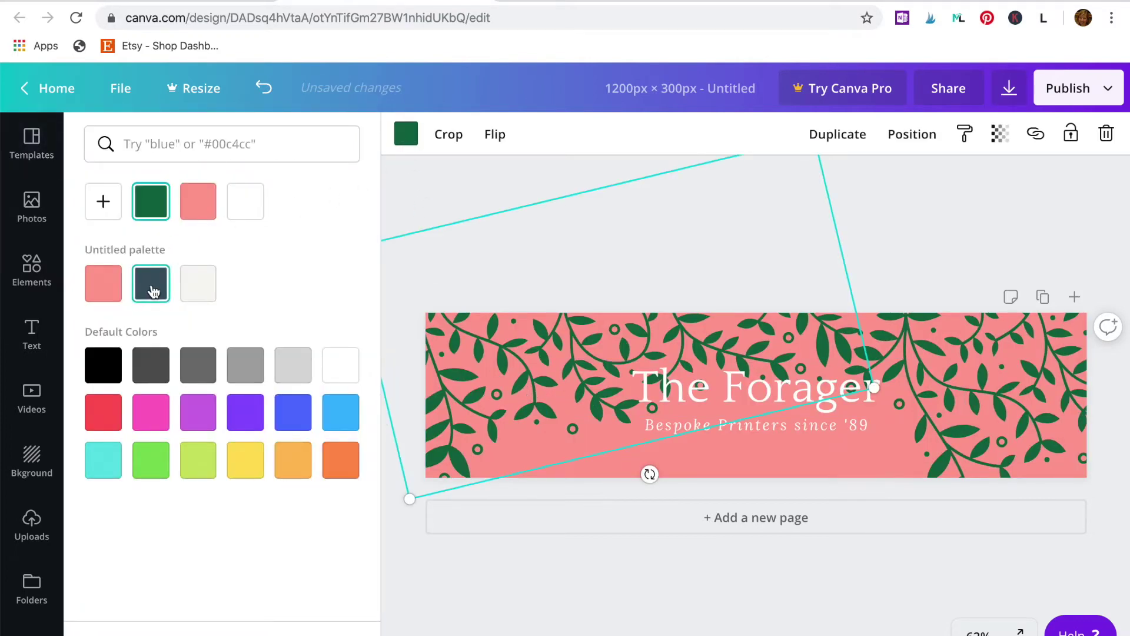
click(150, 284)
click(965, 385)
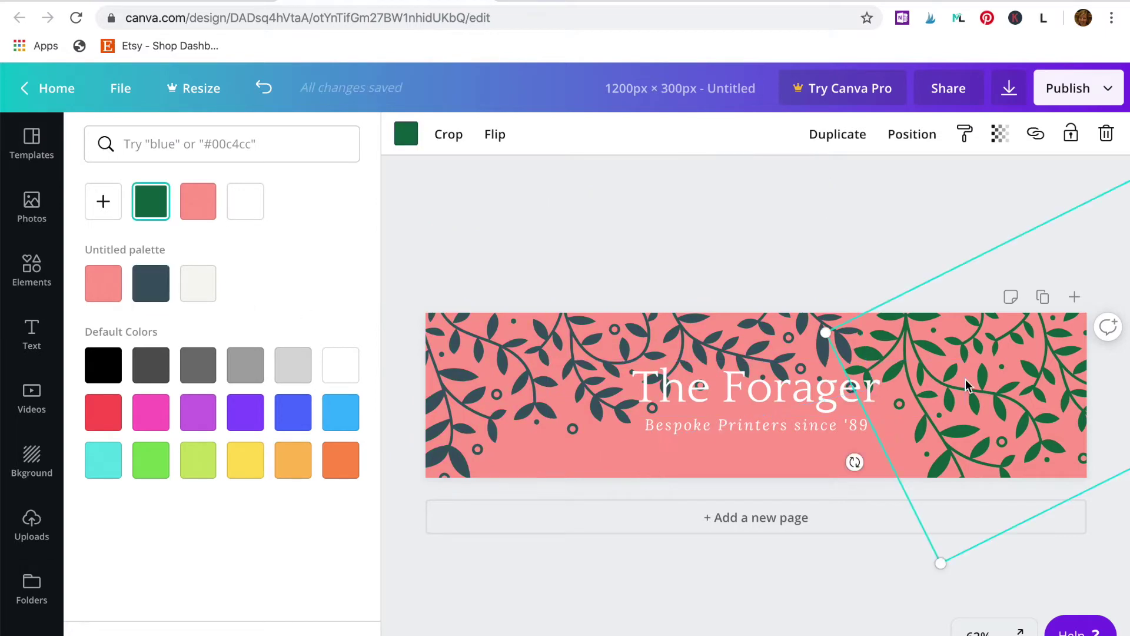
click(417, 138)
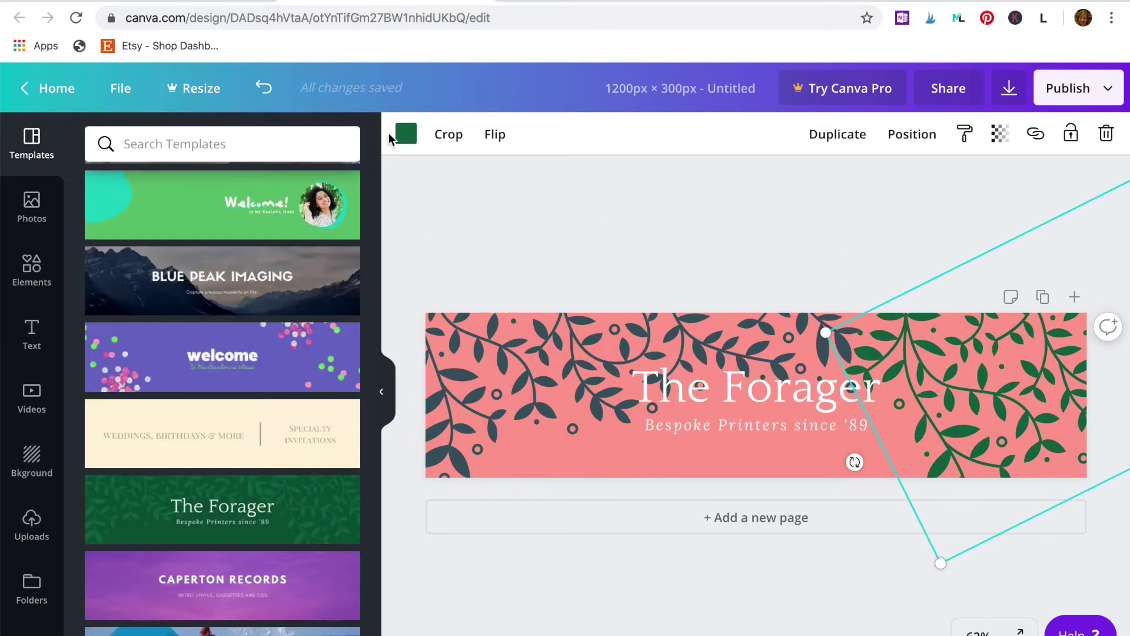
click(407, 134)
click(164, 289)
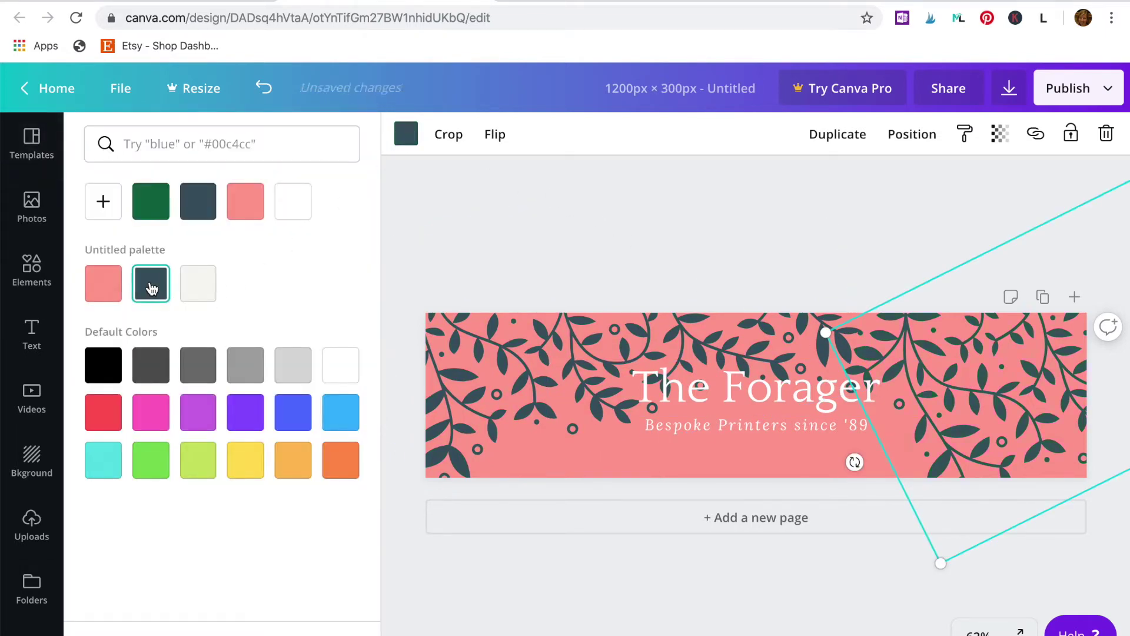
click(803, 400)
Step: Shrink the title to about 49 and subtitle to about 18.5, and reposition both
drag(547, 361, 638, 372)
click(710, 429)
drag(583, 416, 623, 417)
drag(768, 422, 748, 450)
drag(779, 403, 734, 423)
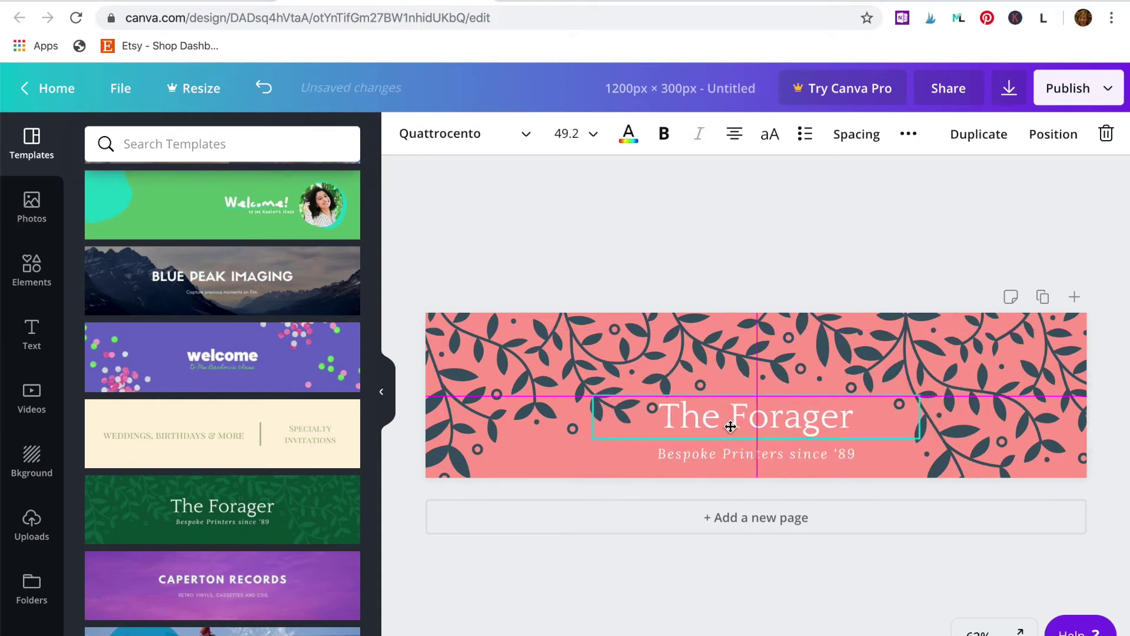
Step: Replace the title with the shop owner's name and the subtitle with 'Tools for your Etsy business'
double_click(733, 421)
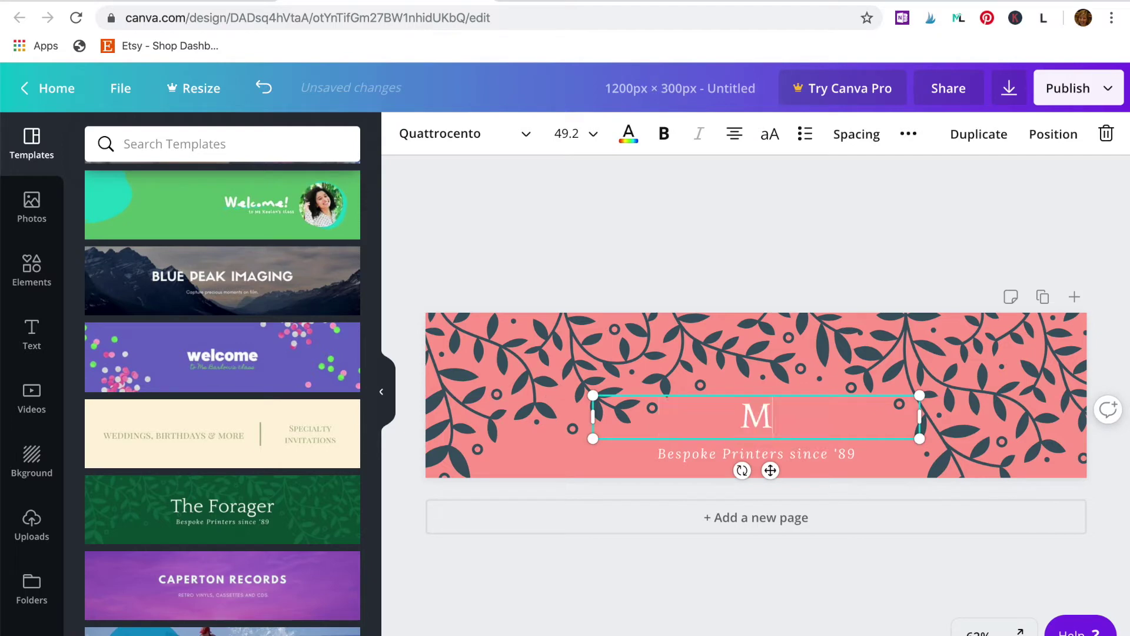
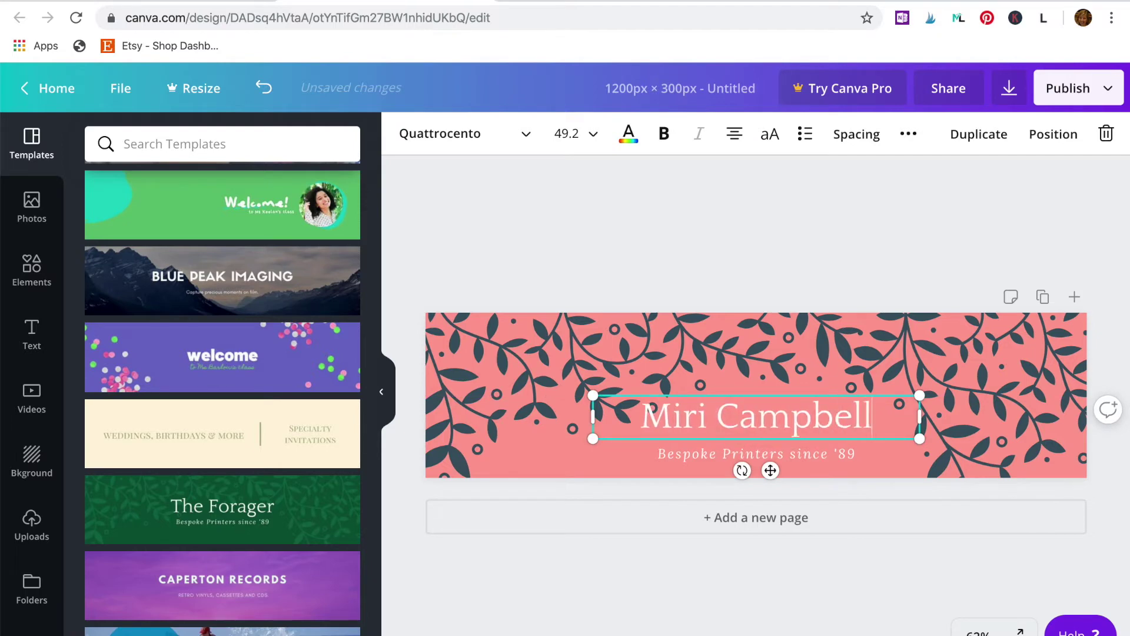
click(723, 458)
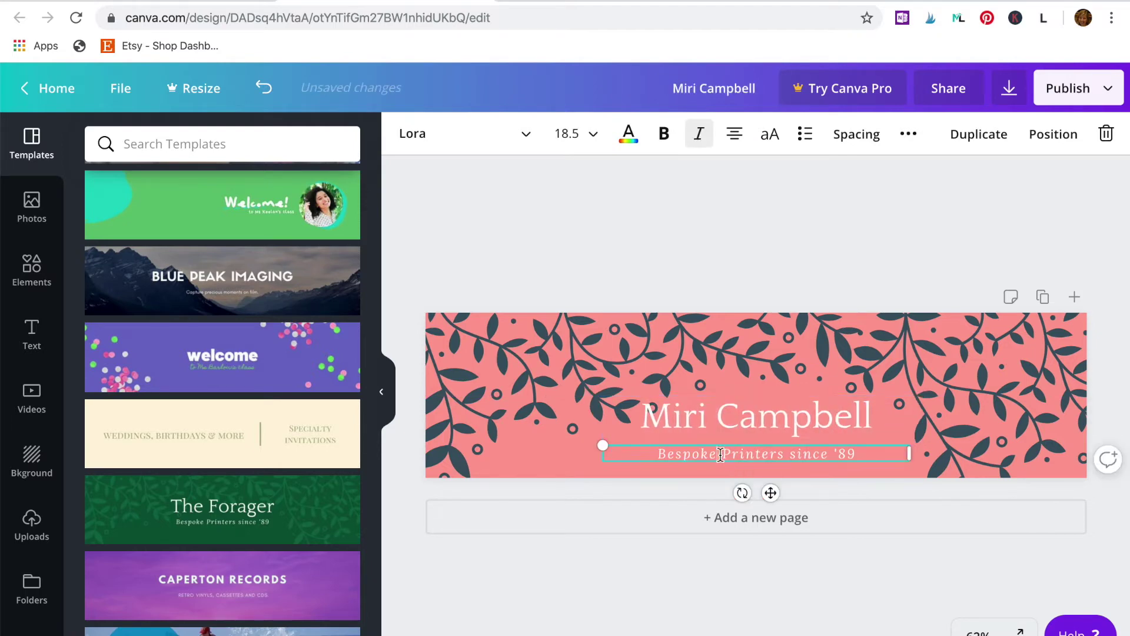
click(720, 454)
text(Tools)
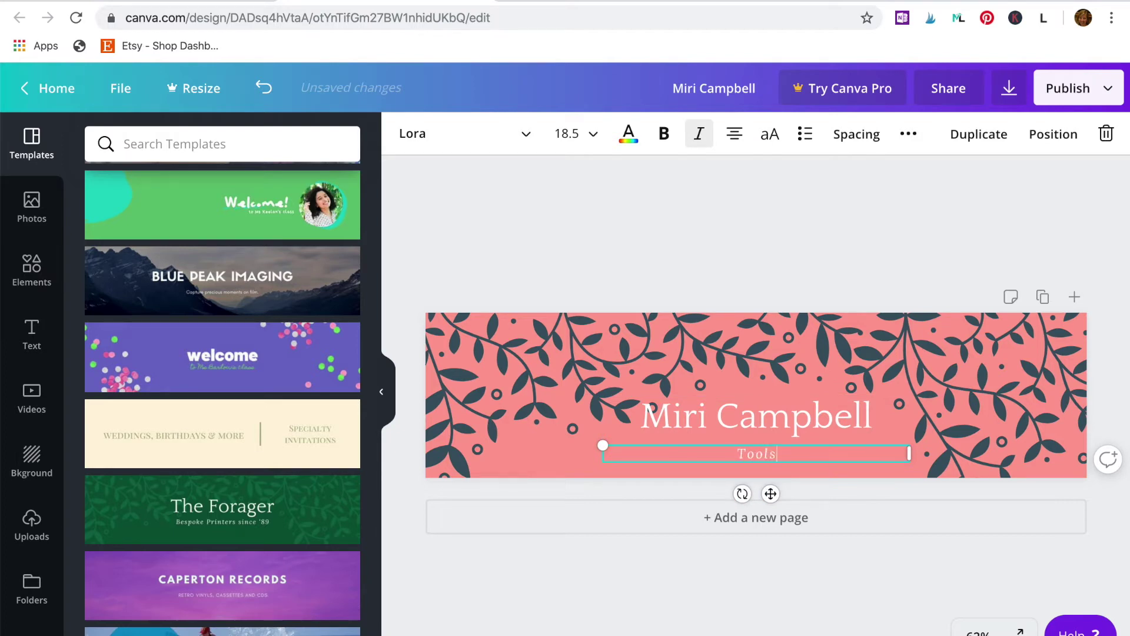
text( for your Etsy buisi)
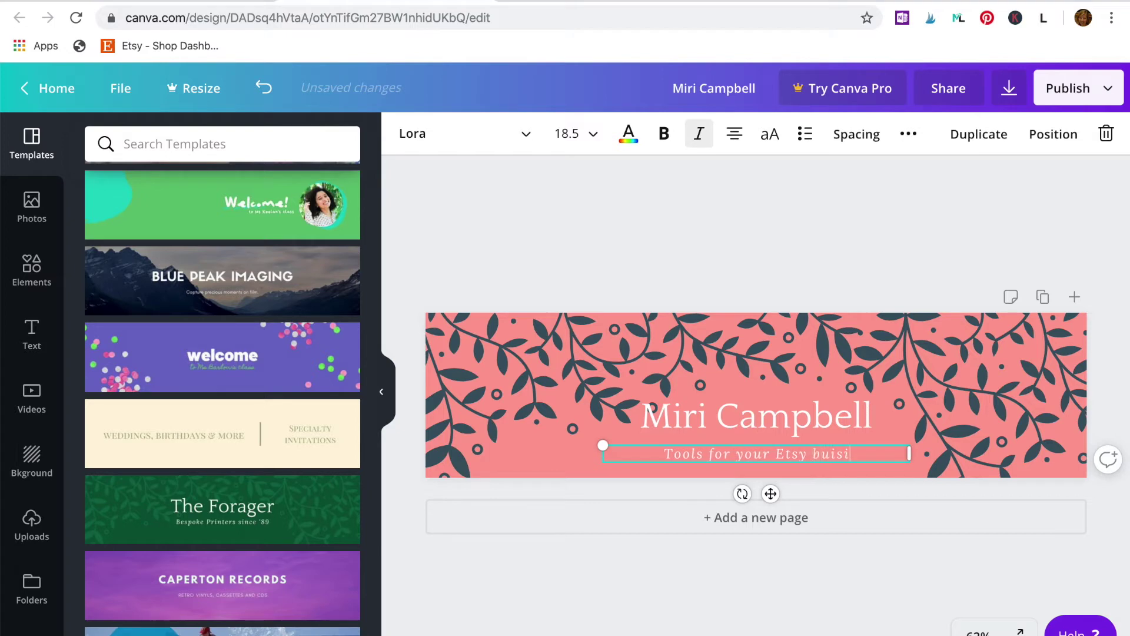
key(BackSpace)
text(sine)
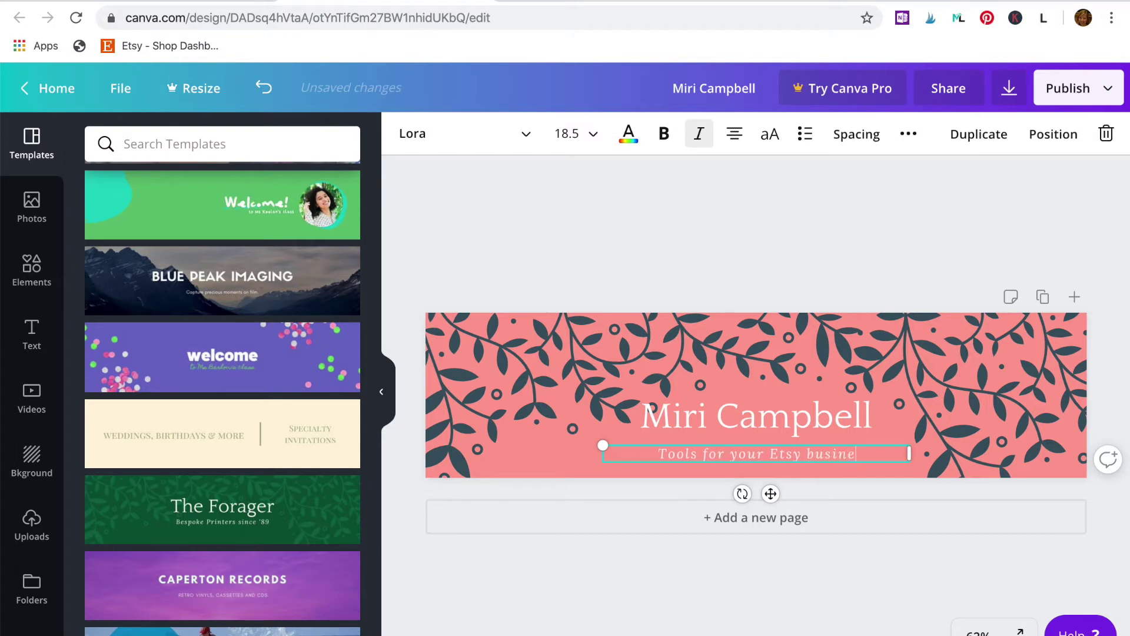
text(ss)
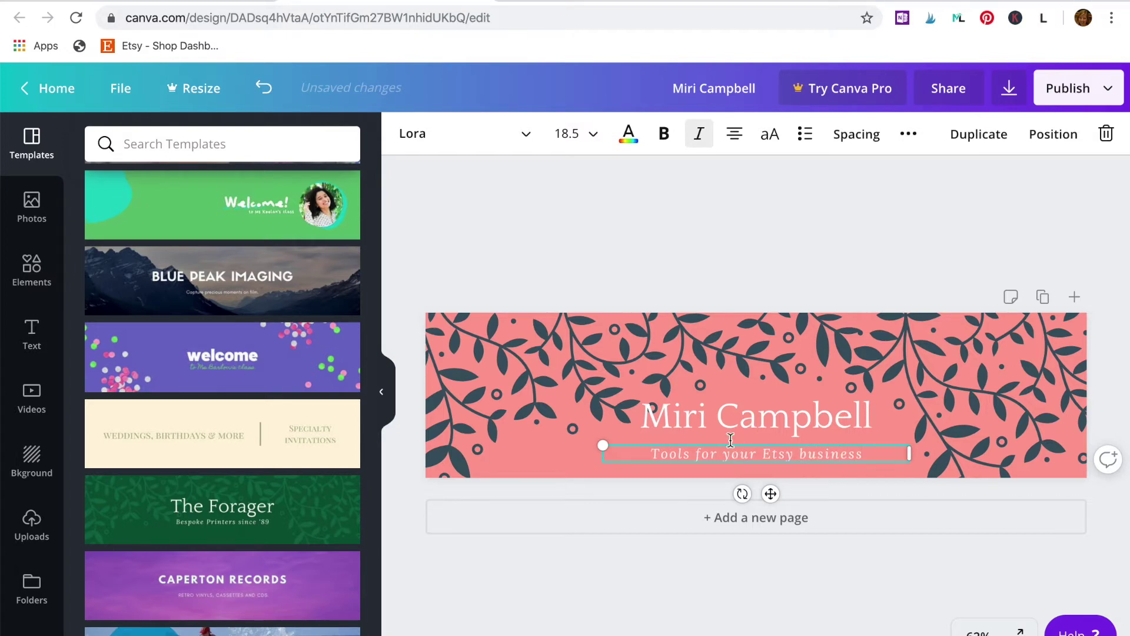
Step: Slightly shrink and lower the name title, and shift the vine graphic to the right
click(646, 416)
drag(599, 402, 603, 397)
drag(754, 417, 754, 425)
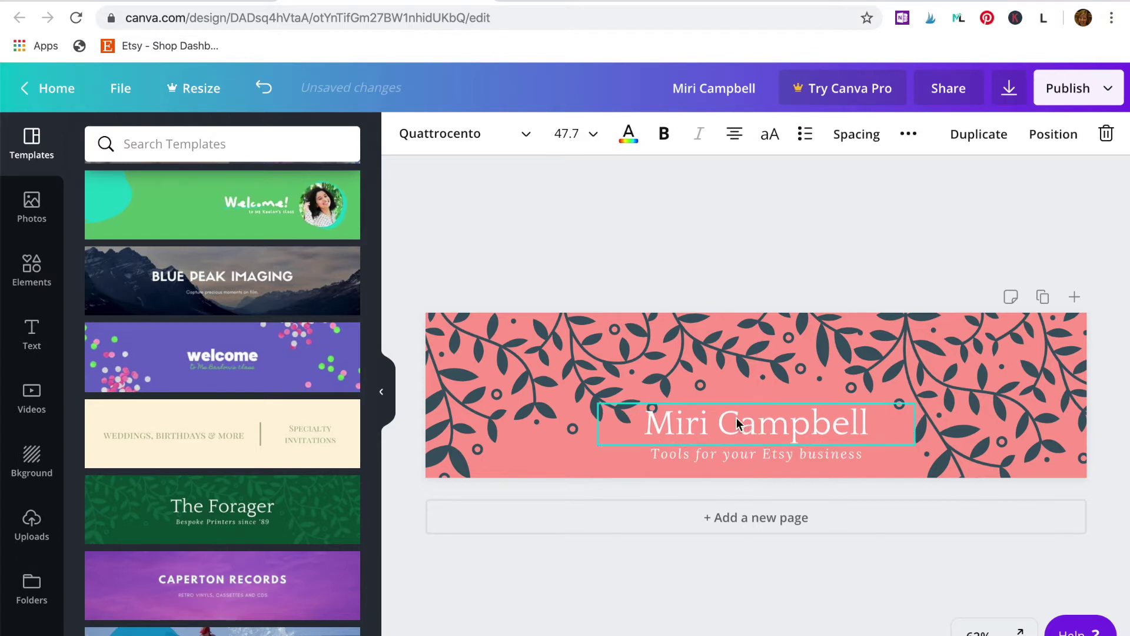
click(535, 359)
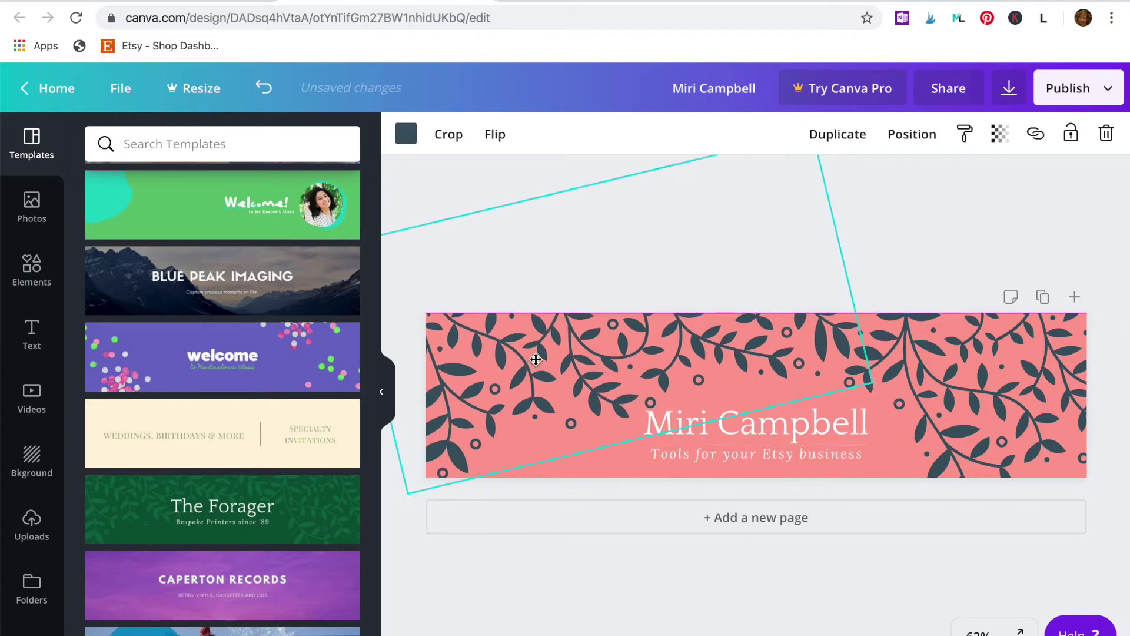
drag(536, 357, 930, 401)
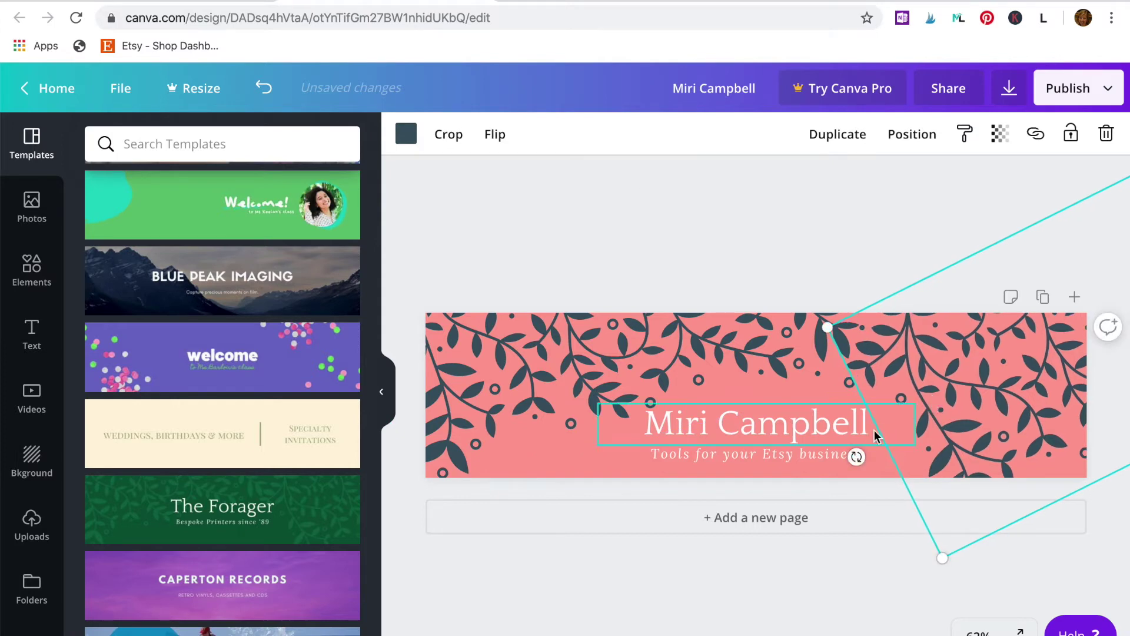
Step: Add a second page and place the baby's-breath photo from a 'flowers' photo search
click(773, 521)
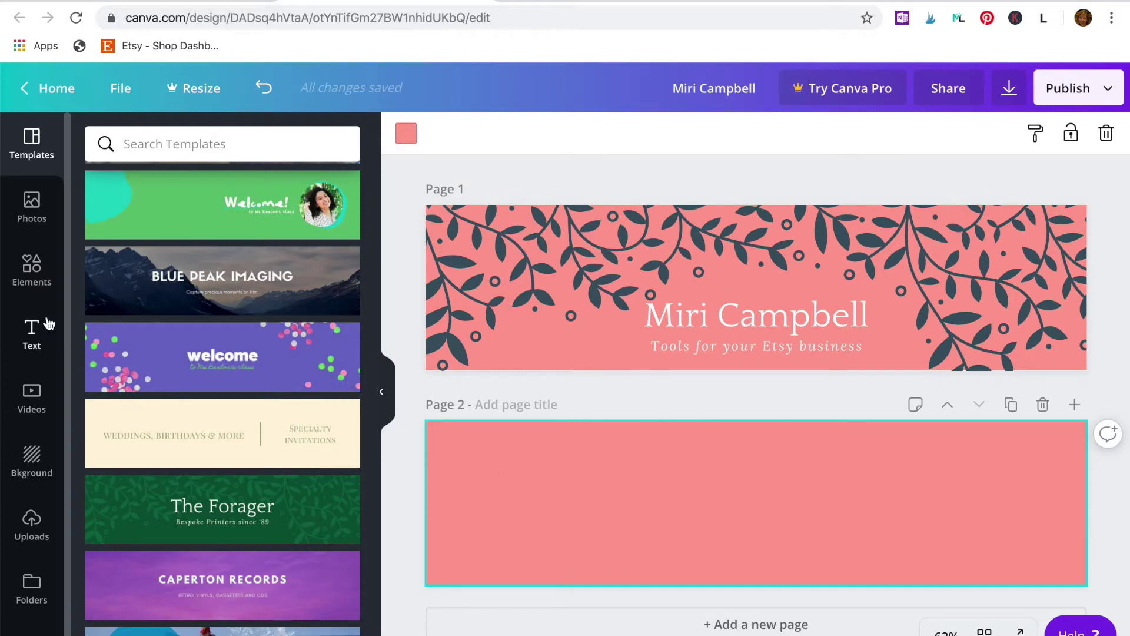
click(31, 218)
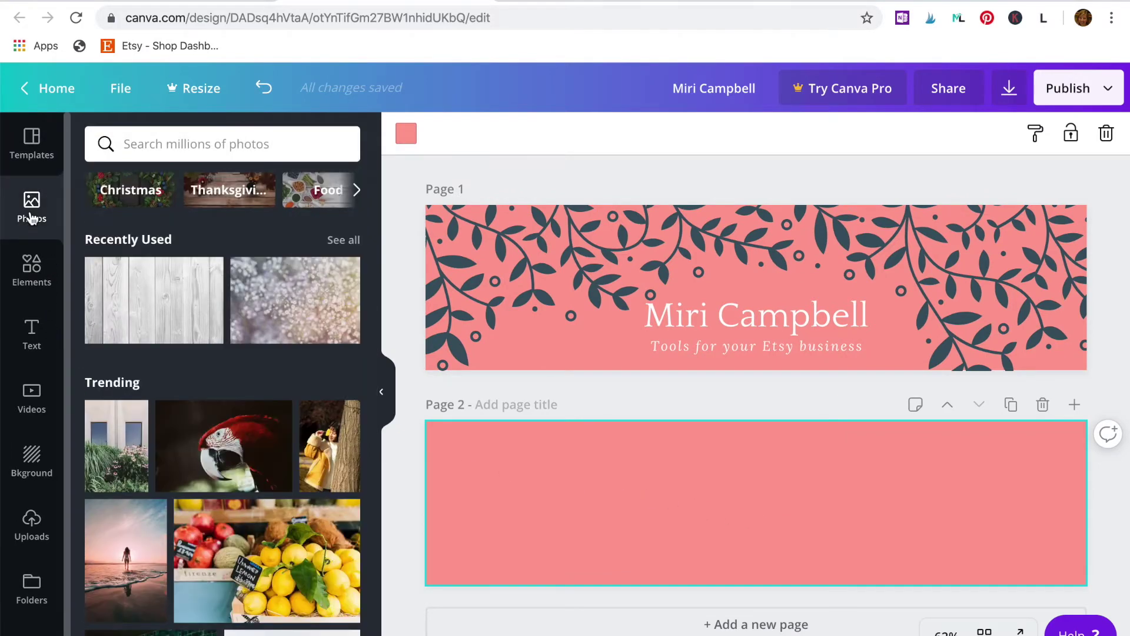
scroll(203, 483, down, 4)
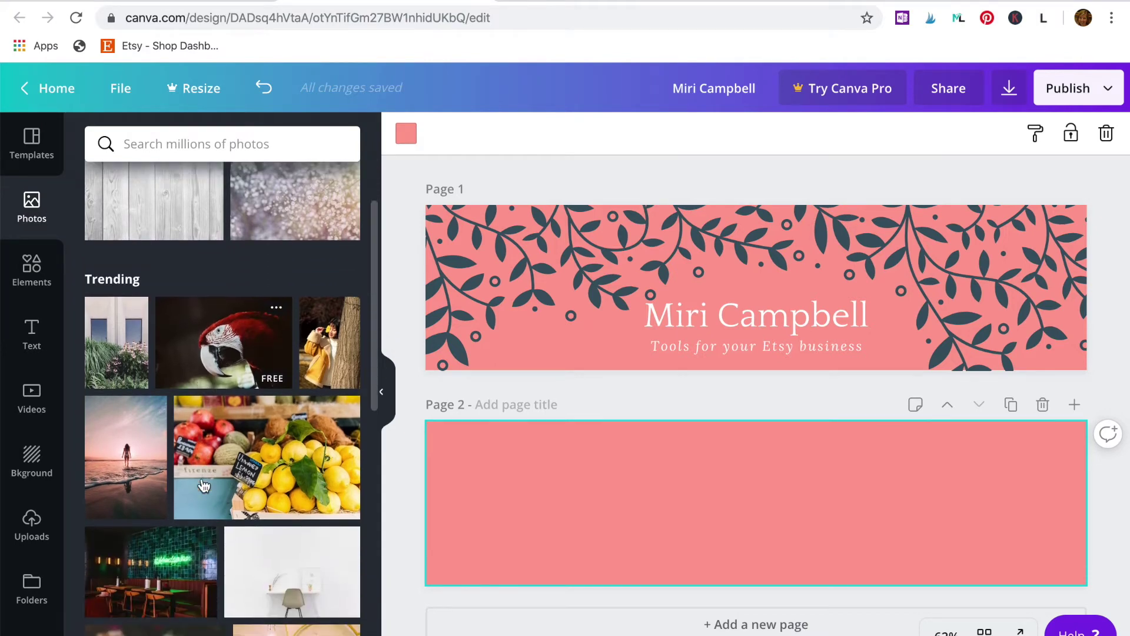
scroll(203, 484, down, 4)
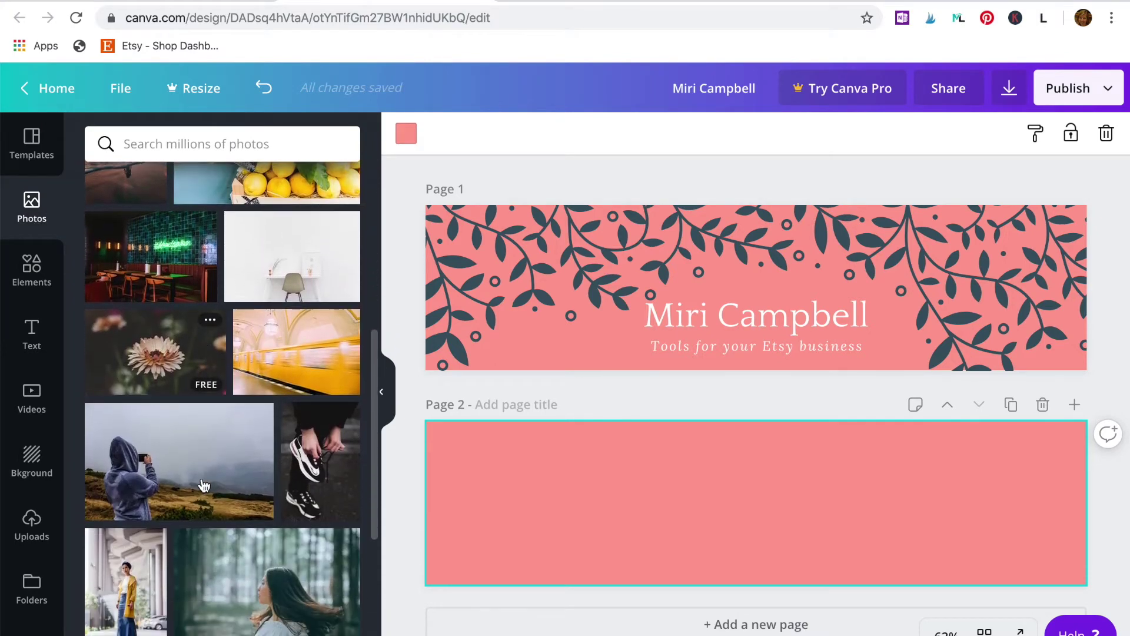
scroll(203, 483, up, 4)
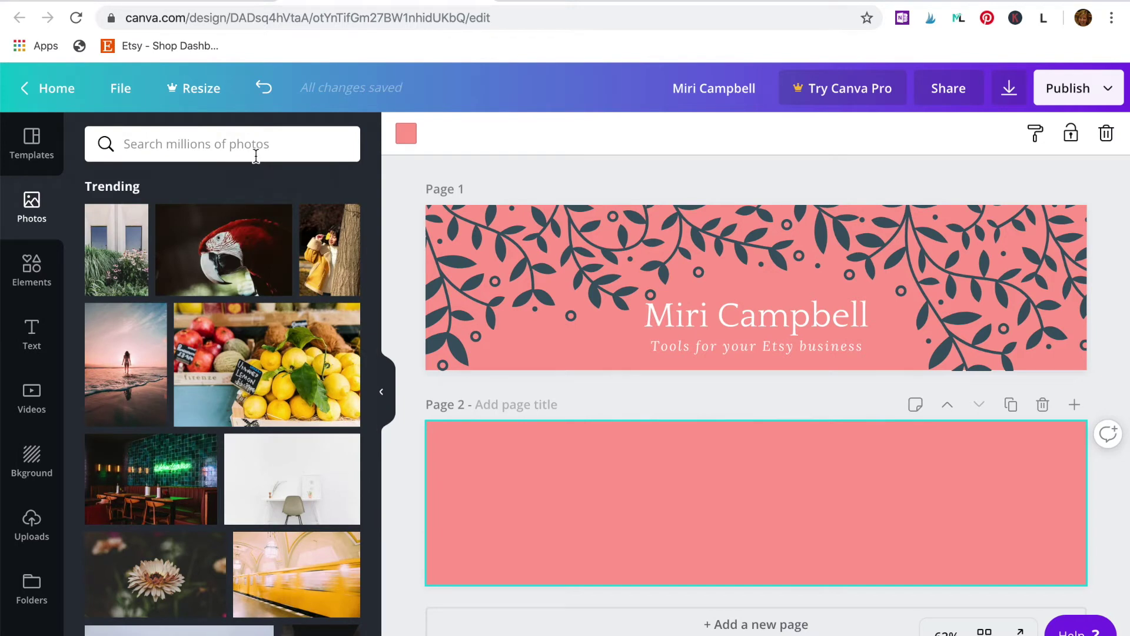
click(256, 156)
text(flowers)
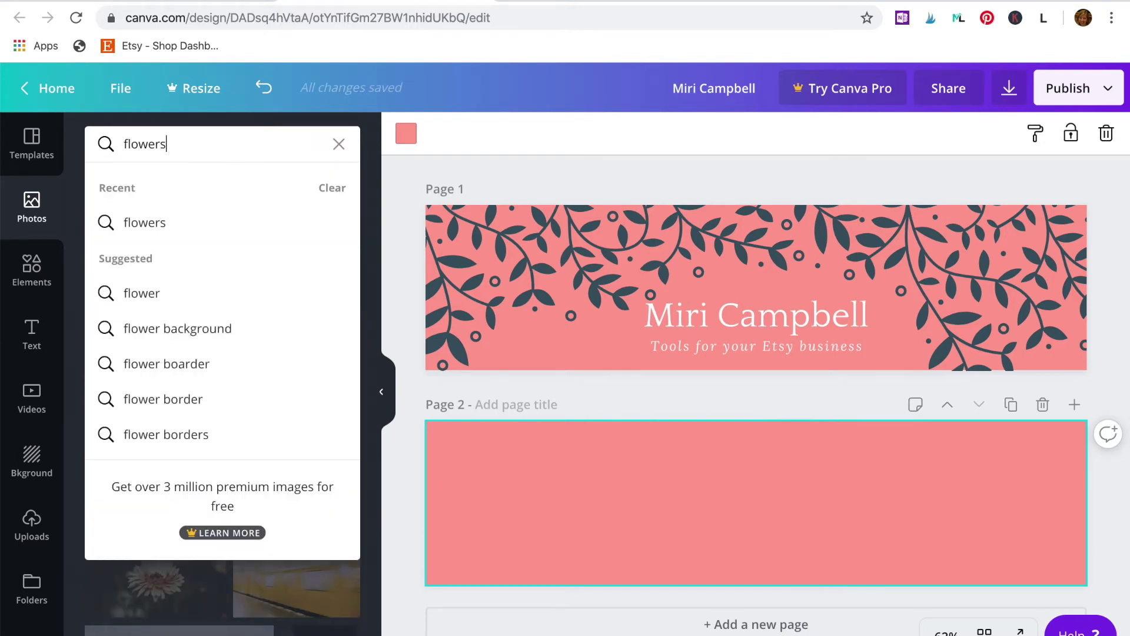
key(Return)
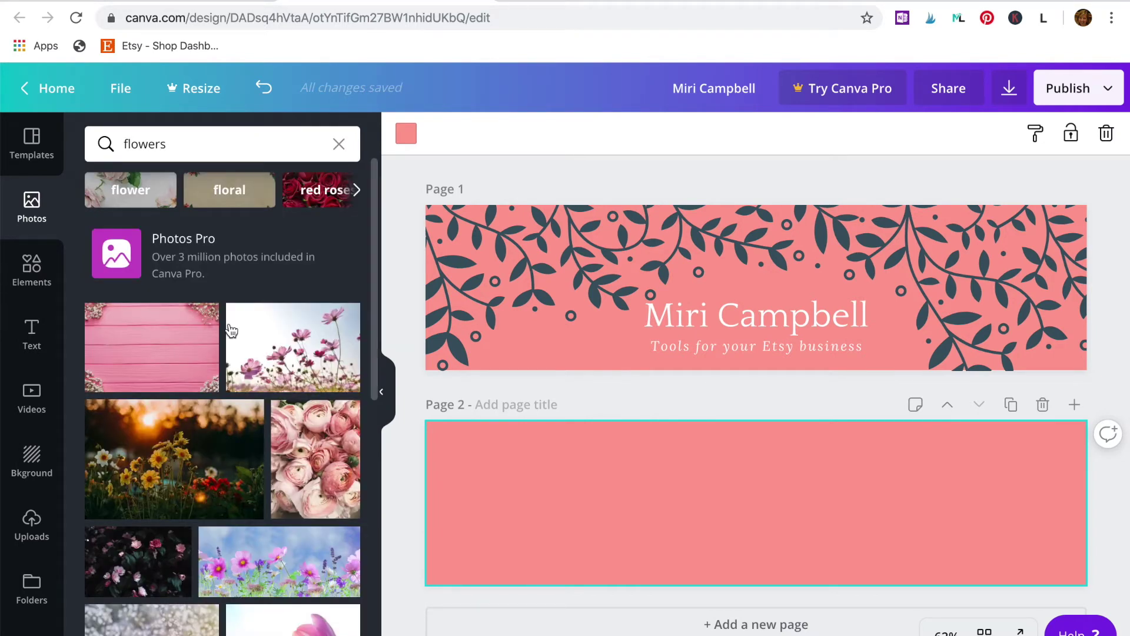
scroll(265, 475, down, 1)
scroll(265, 476, down, 5)
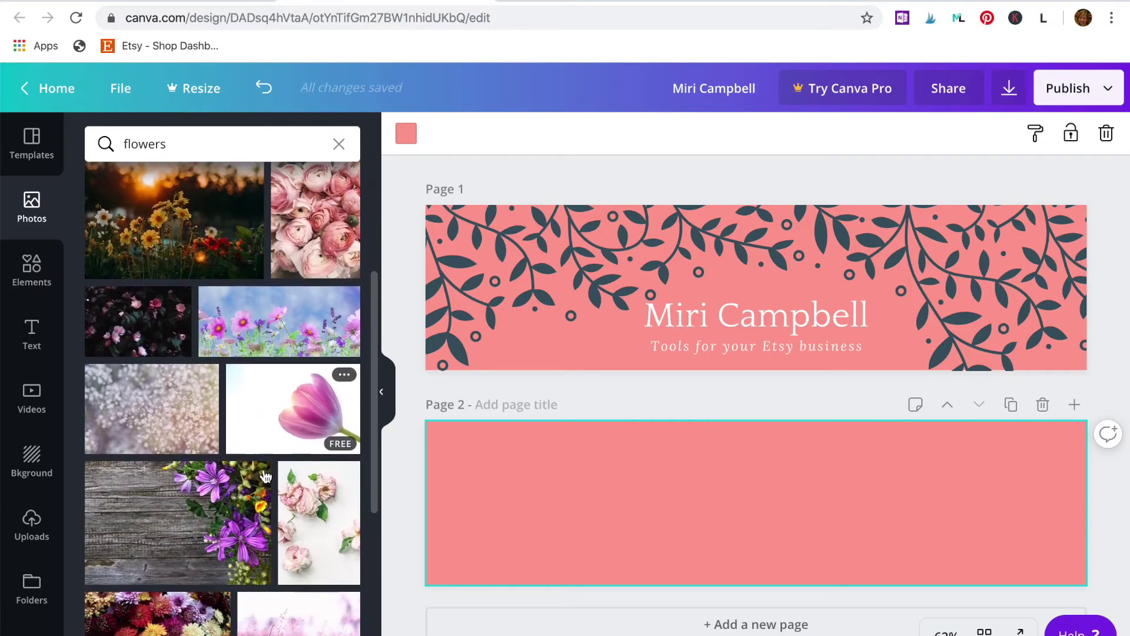
click(152, 318)
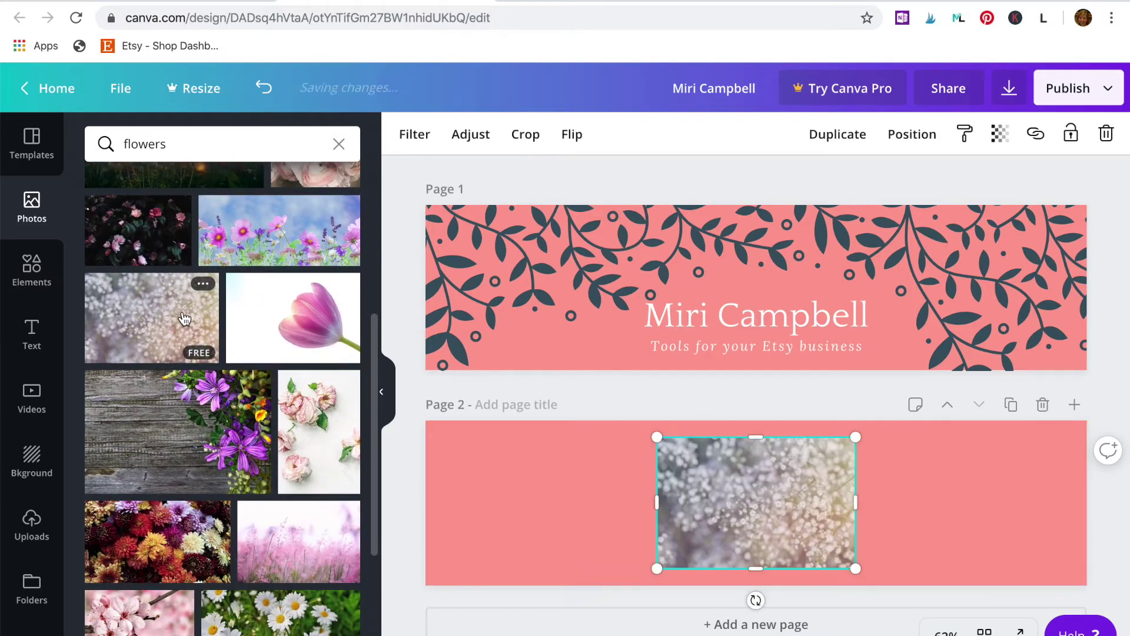
Step: Stretch the flower photo to fill page 2 edge to edge
drag(646, 501, 415, 502)
drag(856, 502, 1106, 503)
drag(759, 433, 757, 422)
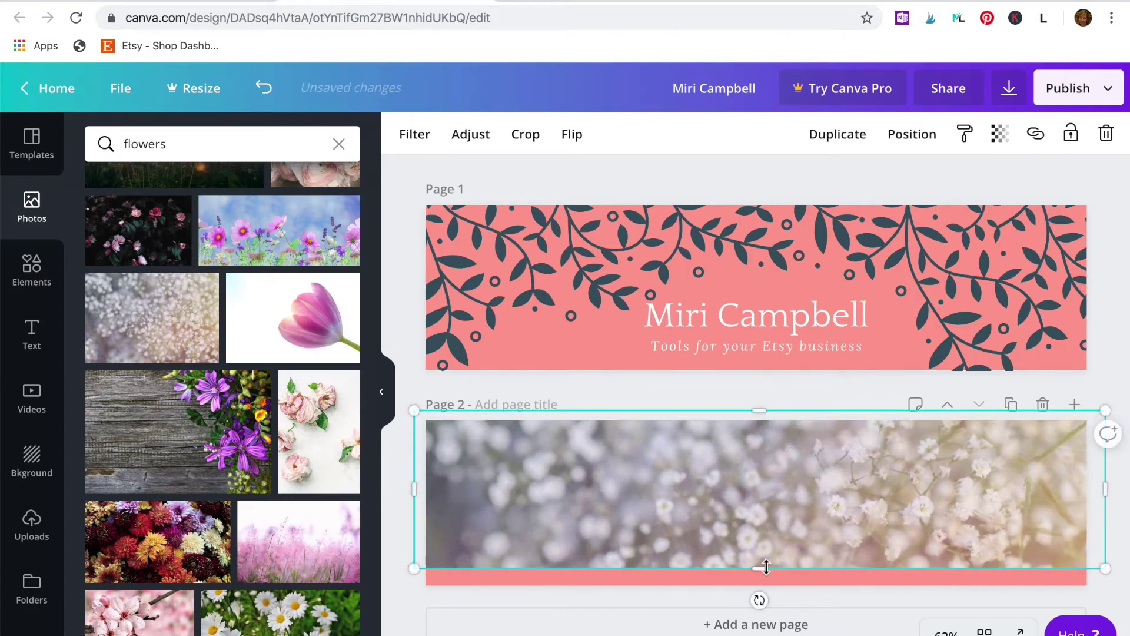
drag(759, 568, 768, 594)
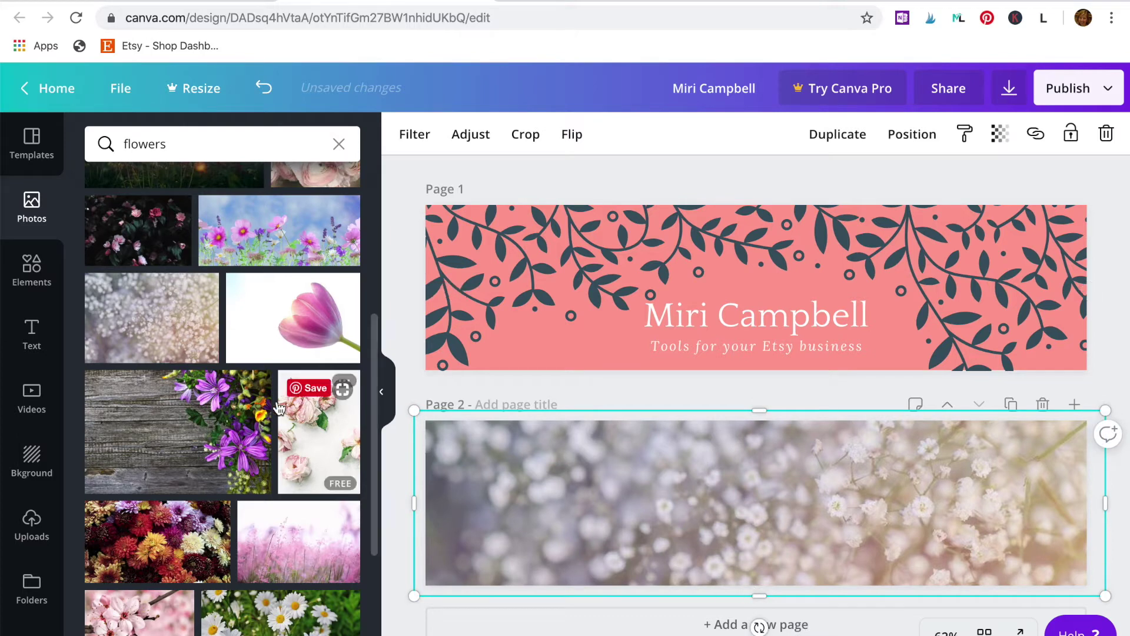
click(27, 281)
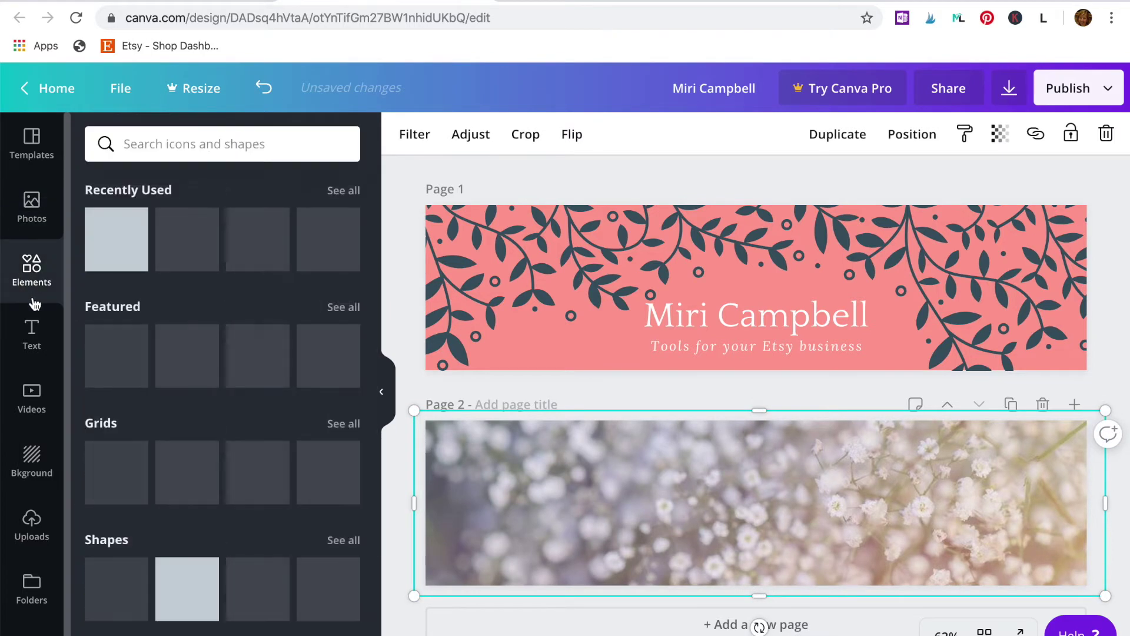
Step: Add a square and reshape it into a full-width band centred vertically on page 2
click(187, 589)
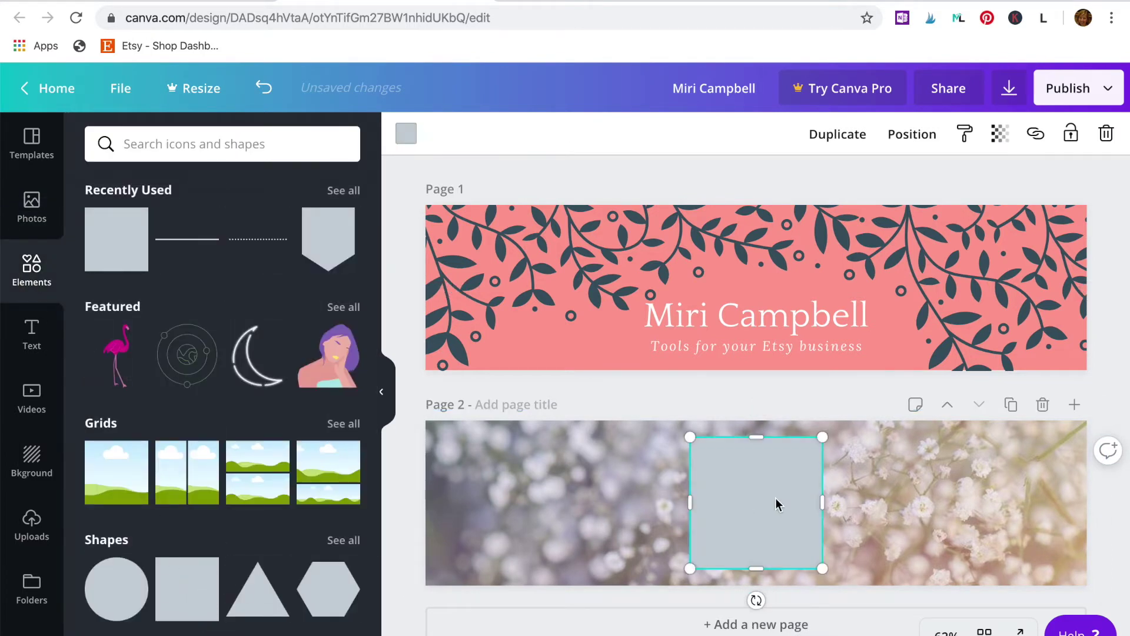
drag(692, 502, 411, 500)
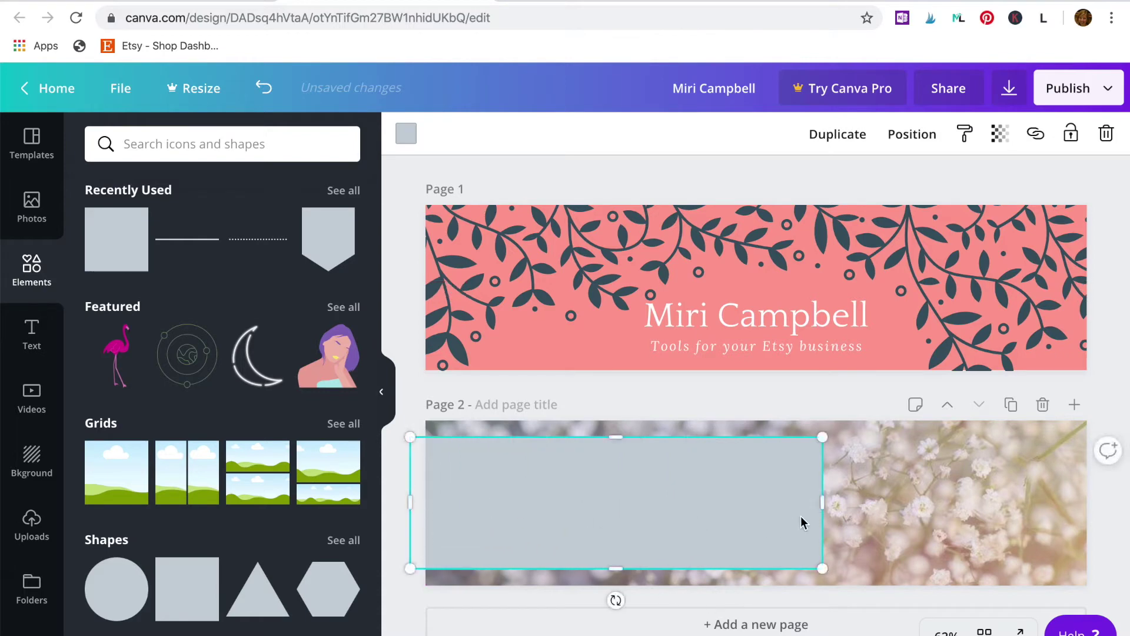
drag(828, 501, 1103, 502)
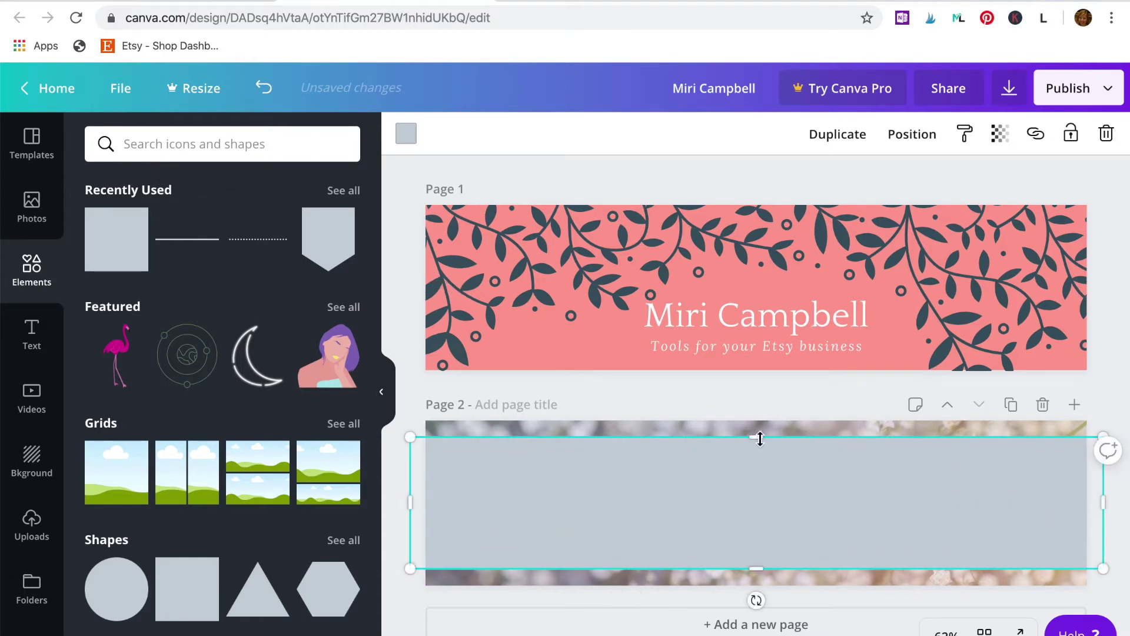
drag(756, 436, 759, 483)
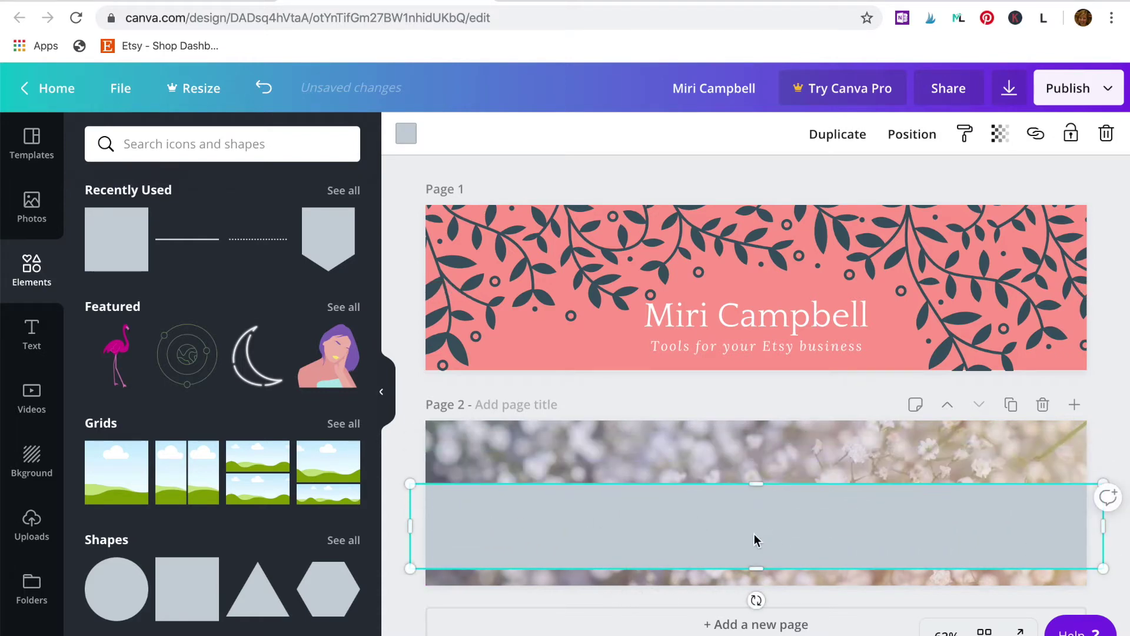
drag(754, 537, 758, 518)
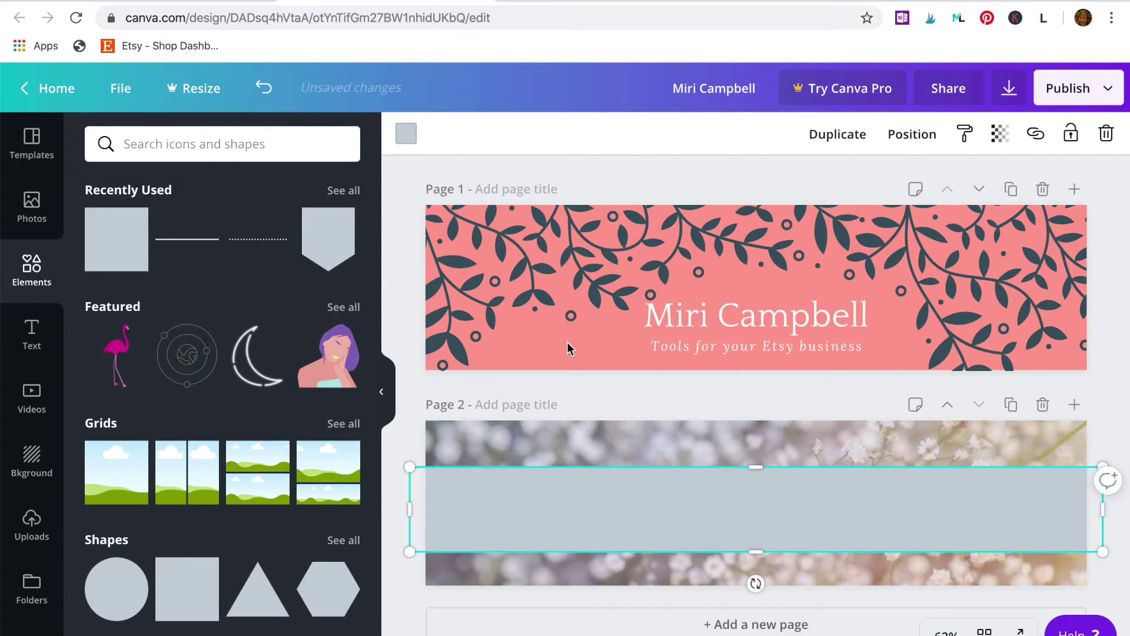
Step: Colour the band coral pink and set its transparency to 77
click(403, 141)
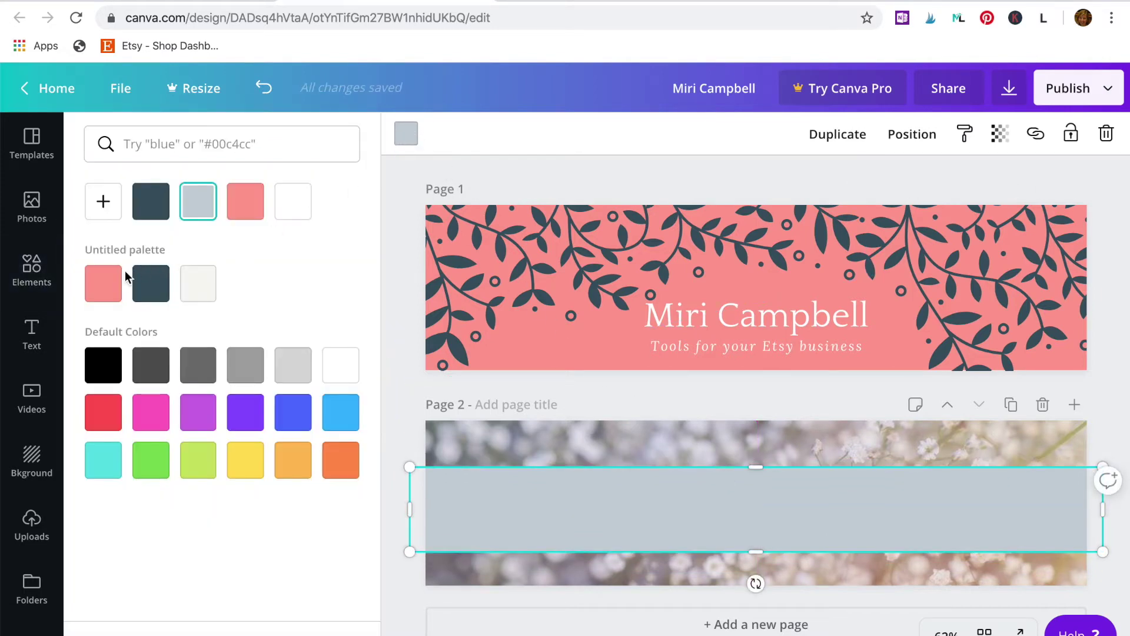
click(104, 285)
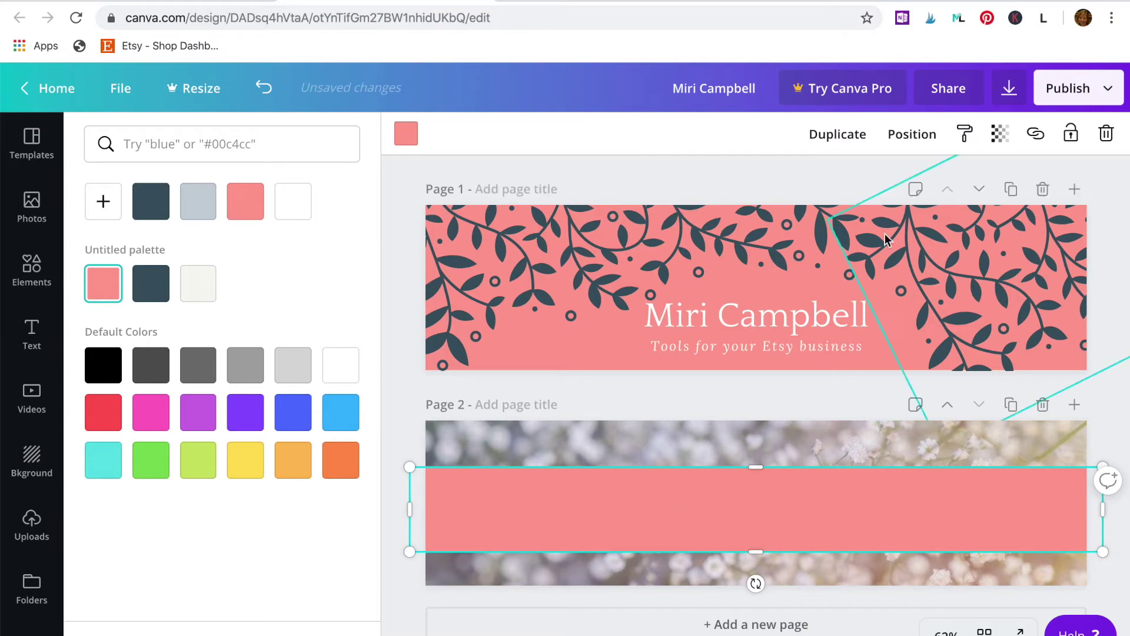
click(1000, 133)
drag(964, 184, 936, 185)
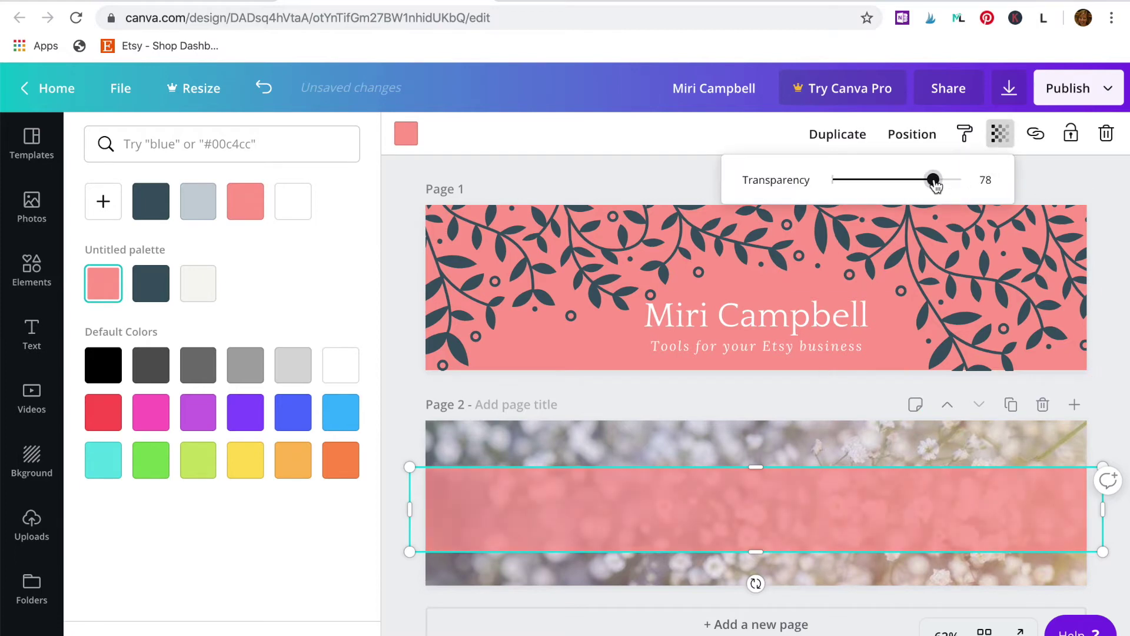
Step: Duplicate the page 1 name title onto page 2's band and centre the tagline beneath it
click(858, 313)
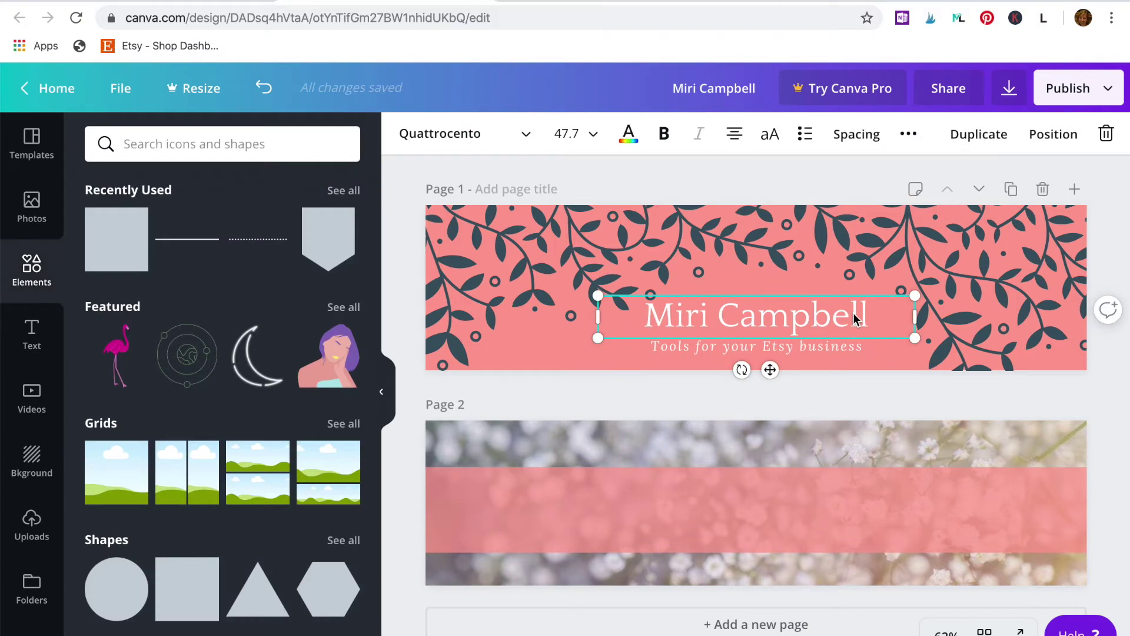
key(ctrl+d)
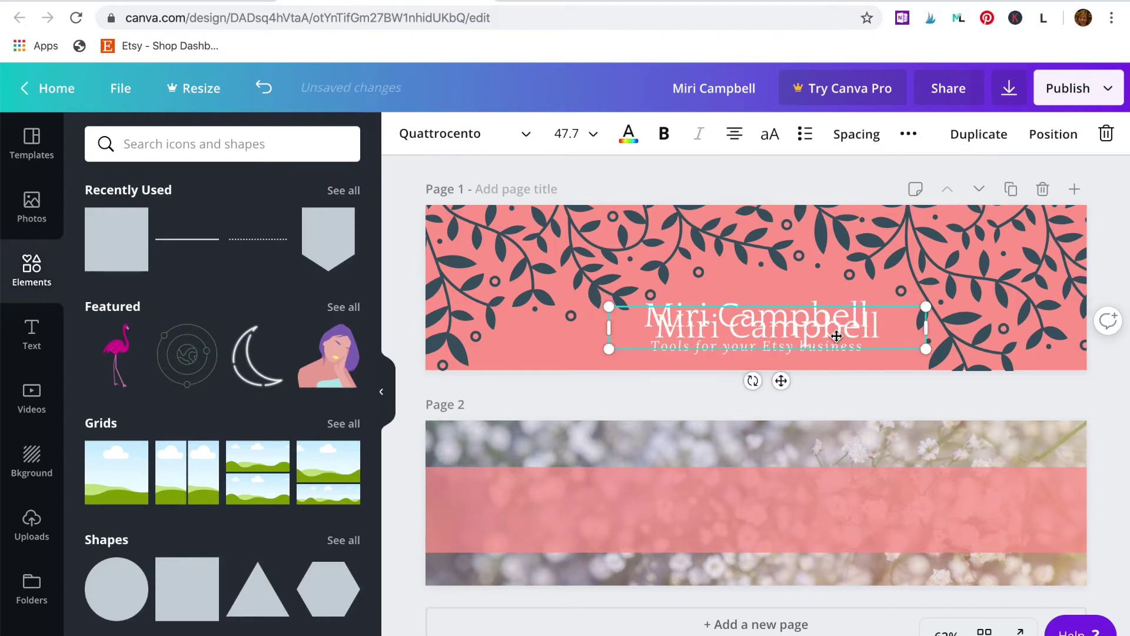
drag(837, 336, 825, 505)
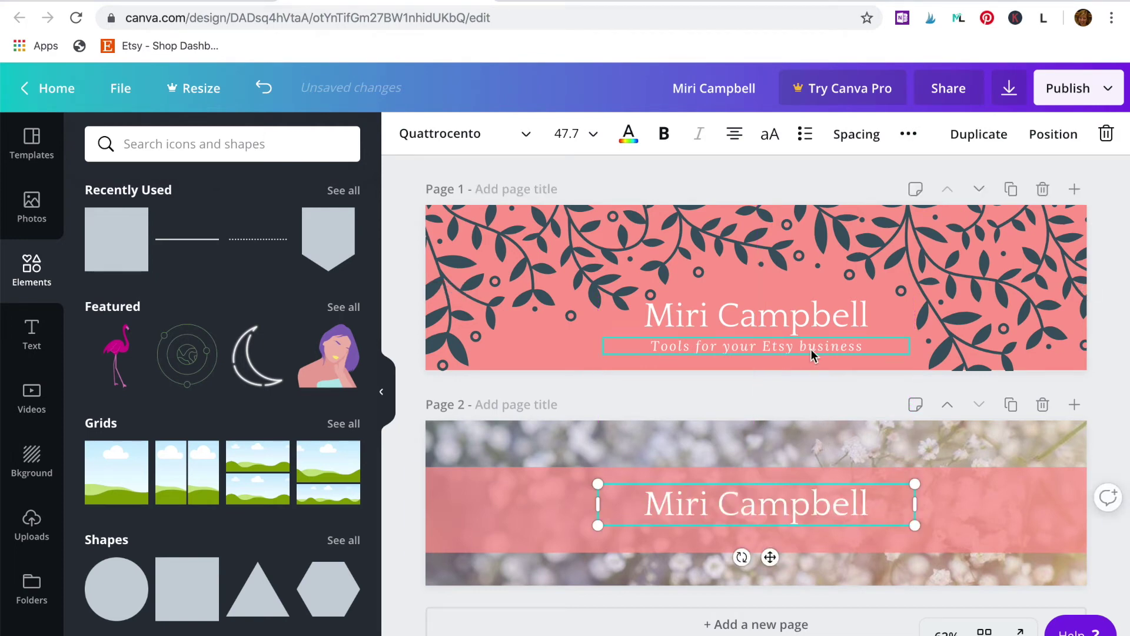
drag(812, 351, 815, 488)
drag(820, 540, 821, 536)
click(824, 514)
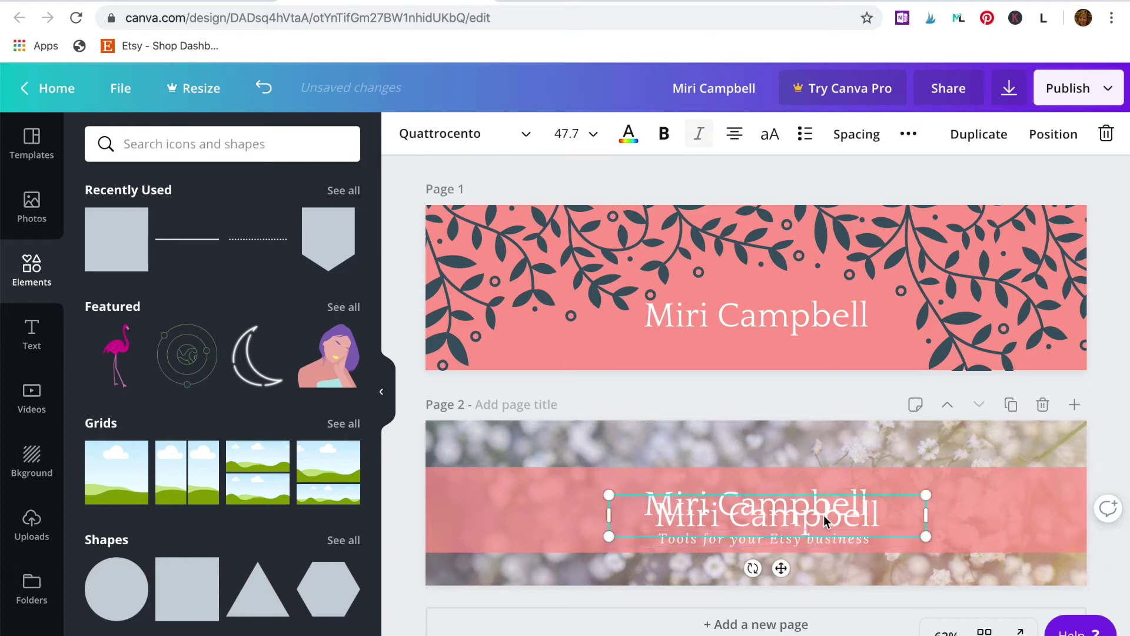
drag(821, 542, 812, 540)
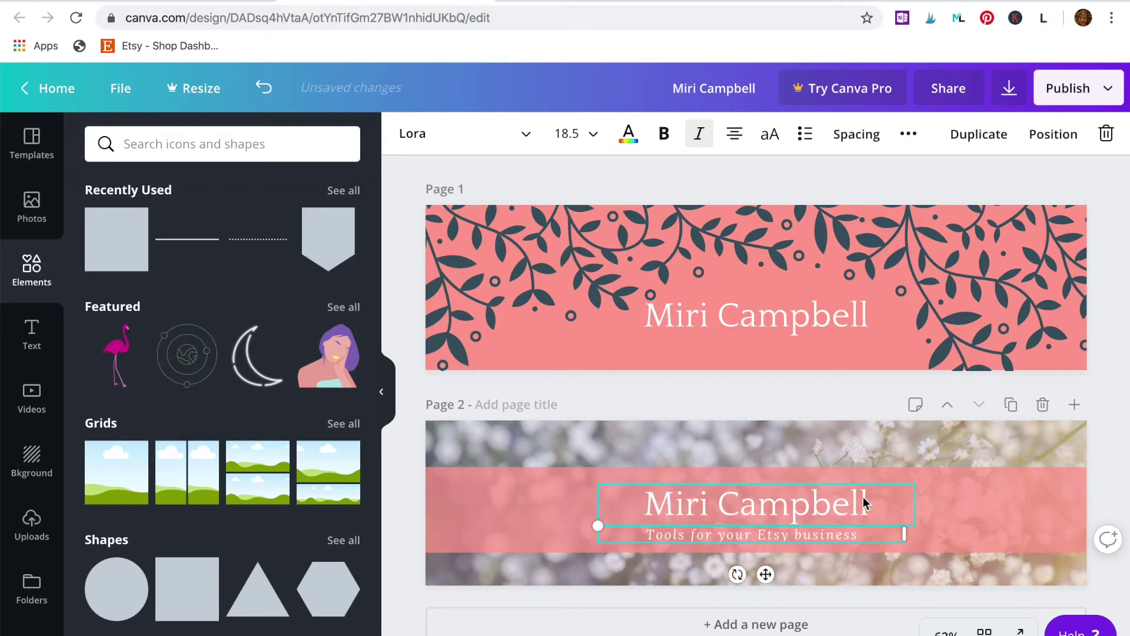
Step: Add a text box on the band, then add a third page with the flower background
click(954, 504)
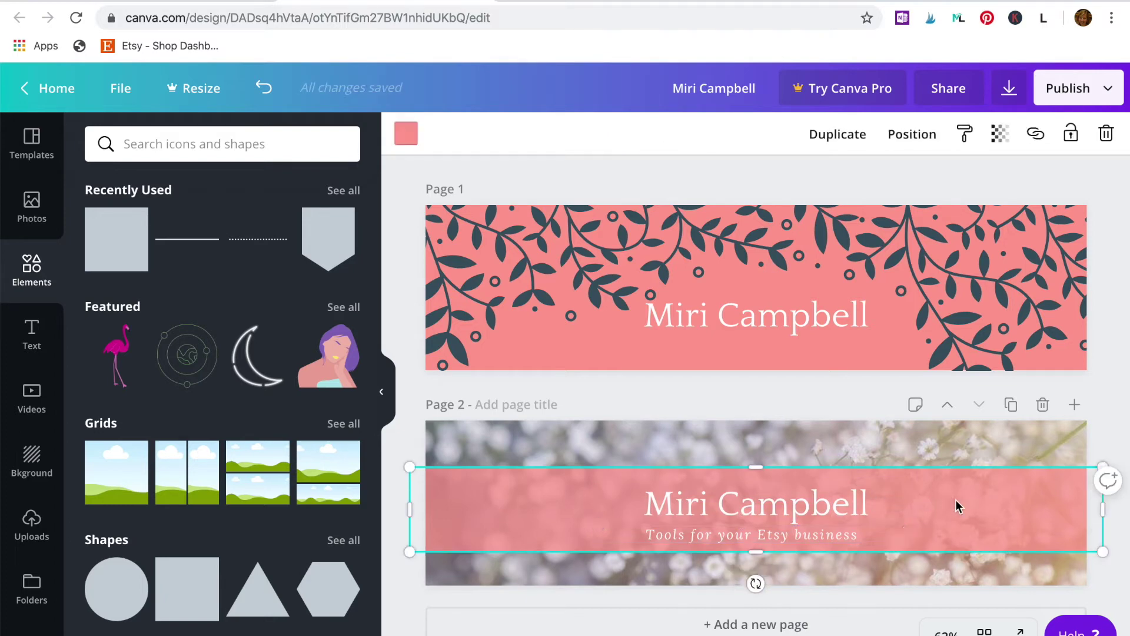
key(t)
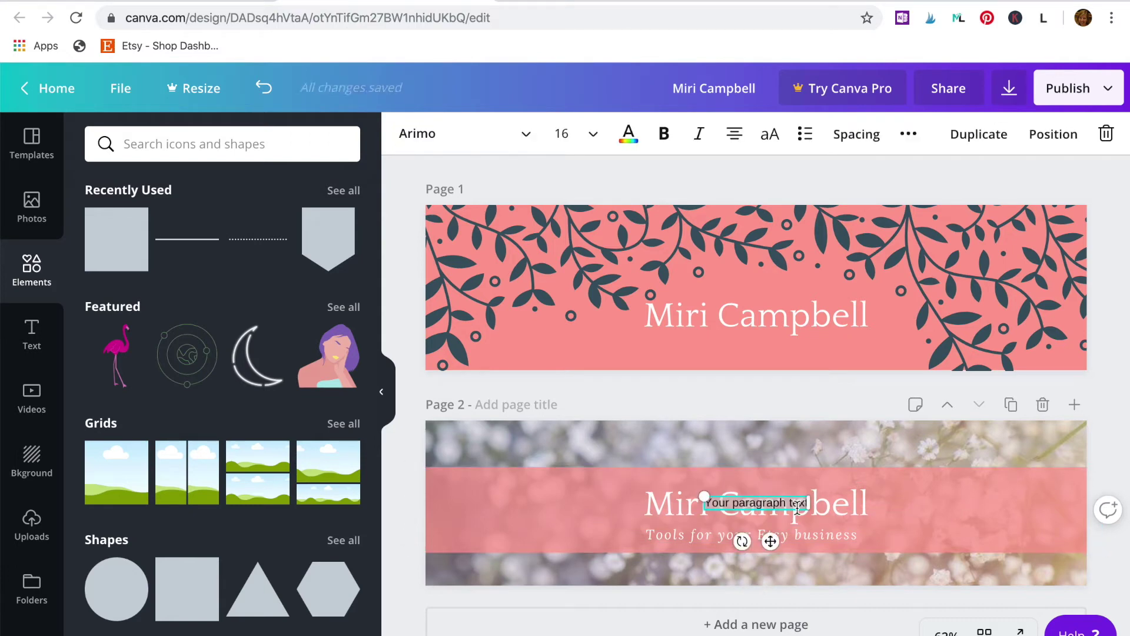
drag(797, 507, 756, 501)
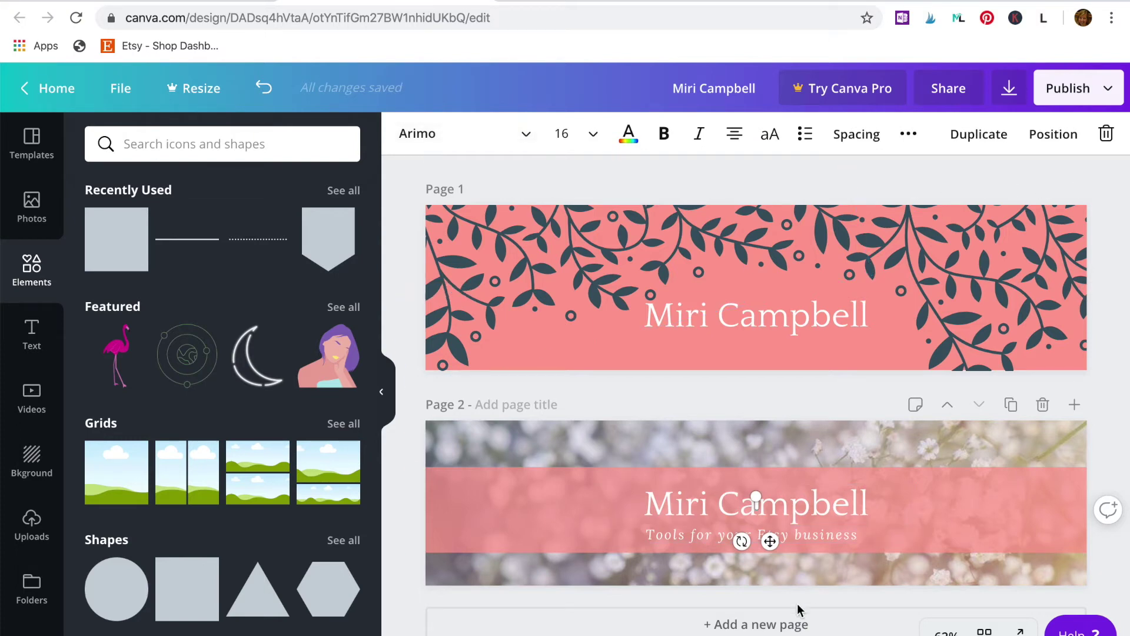
click(786, 625)
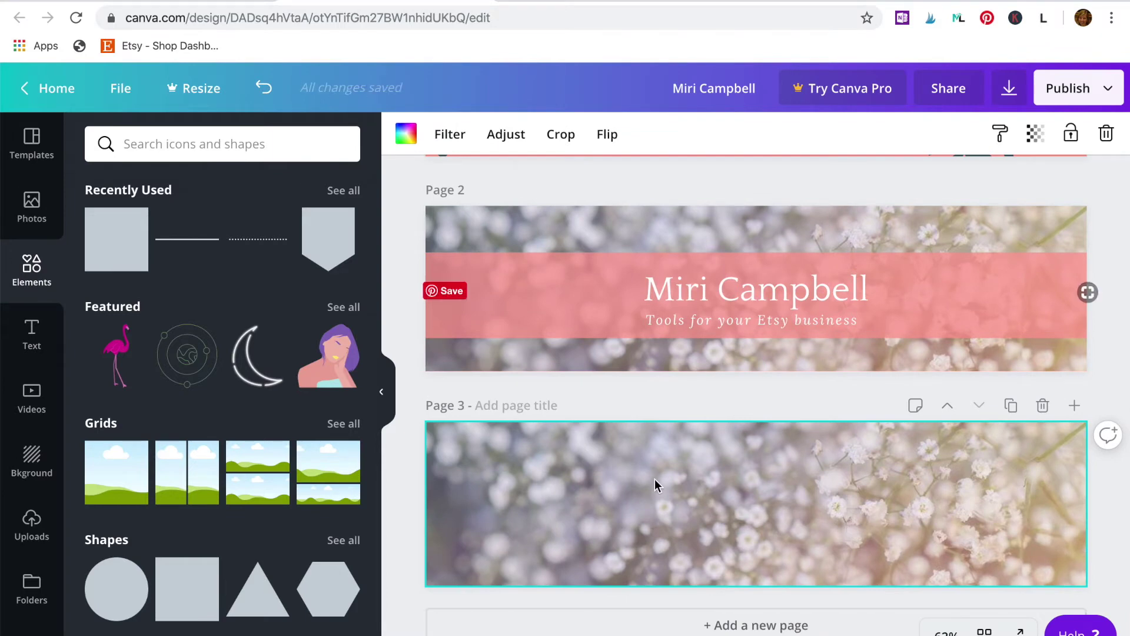
Step: Apply the RunClub 'Life in the fast lane' template to page 3 and dismiss the premium offer
click(41, 164)
scroll(253, 449, down, 20)
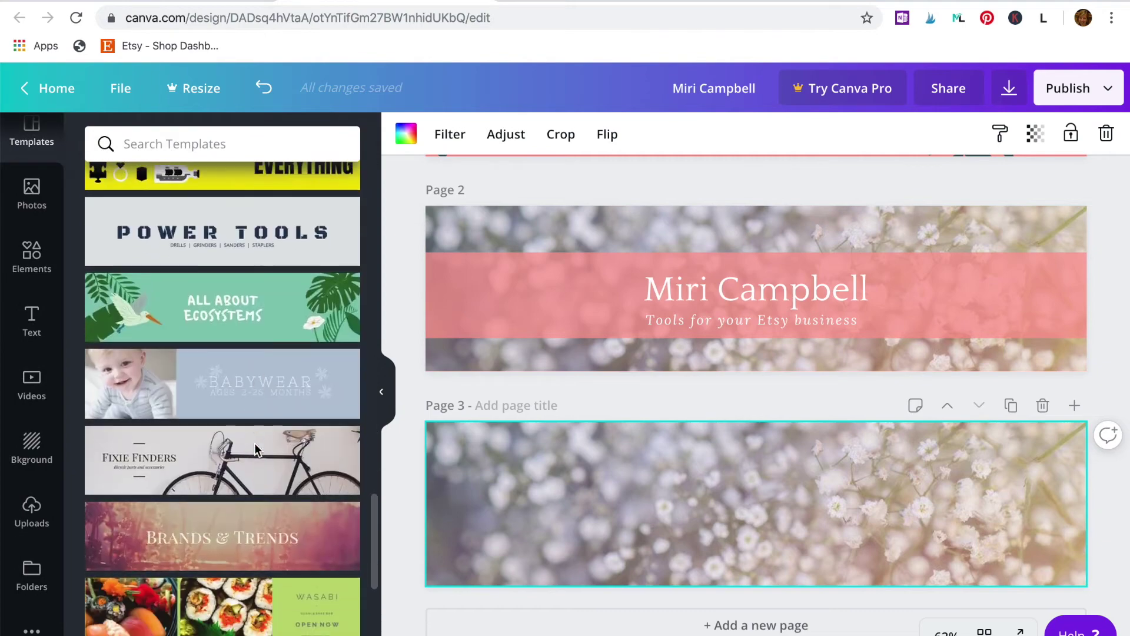
scroll(257, 451, down, 20)
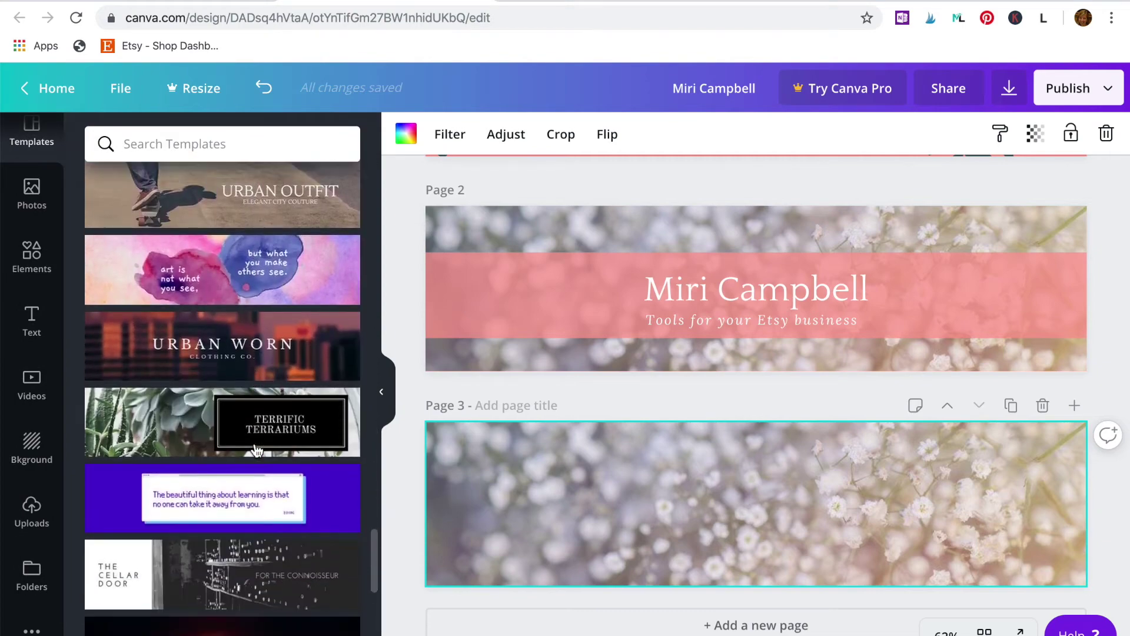
scroll(257, 451, down, 7)
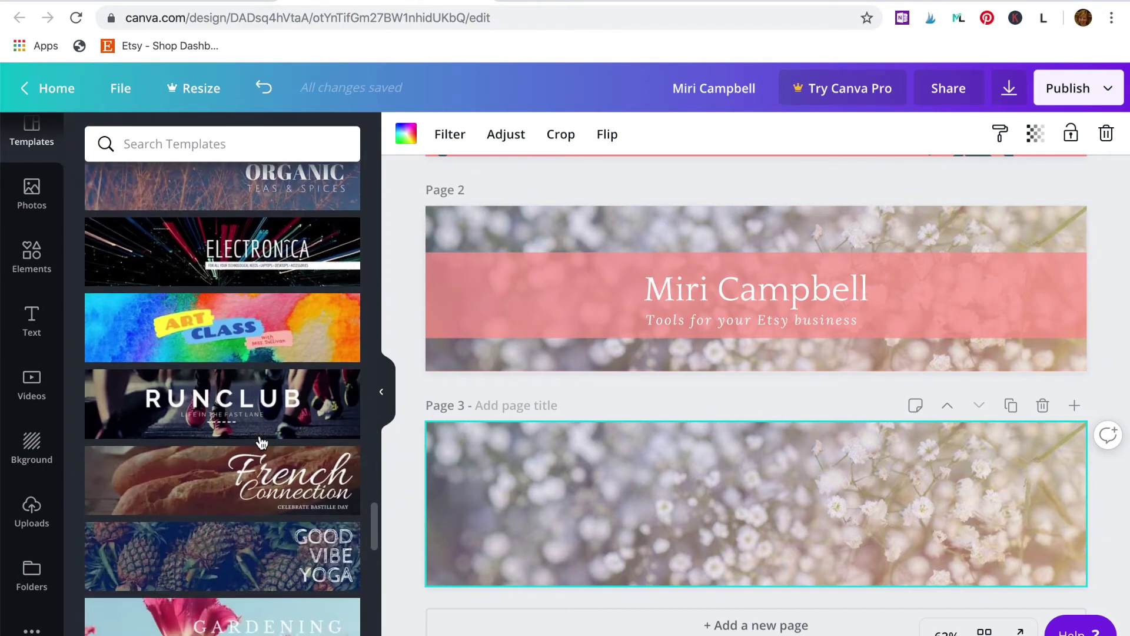
click(262, 394)
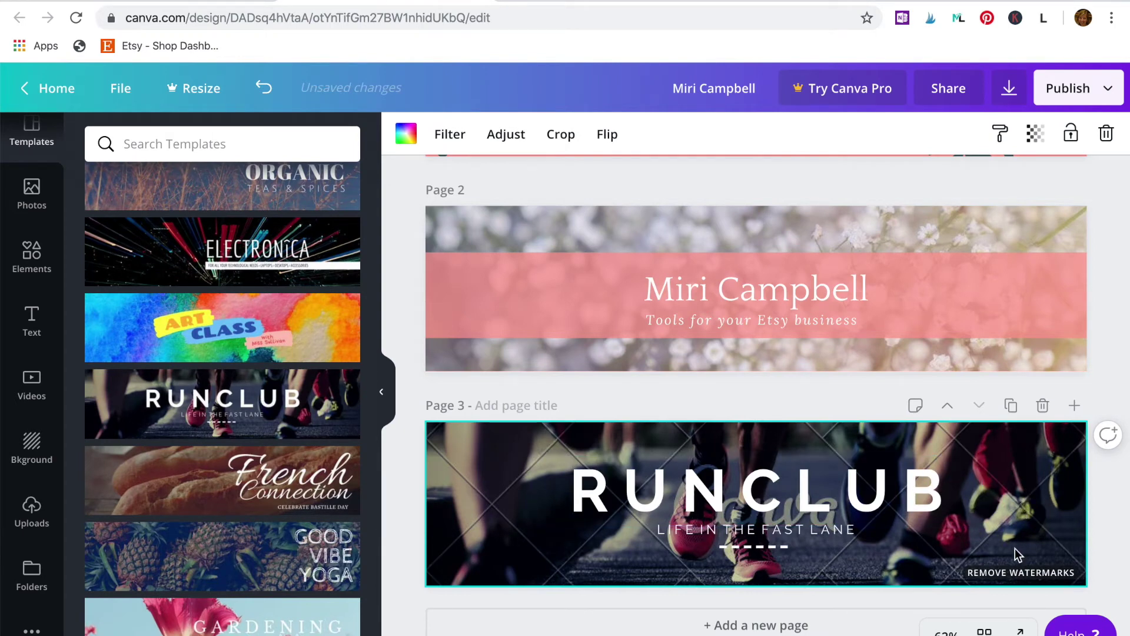
click(1020, 572)
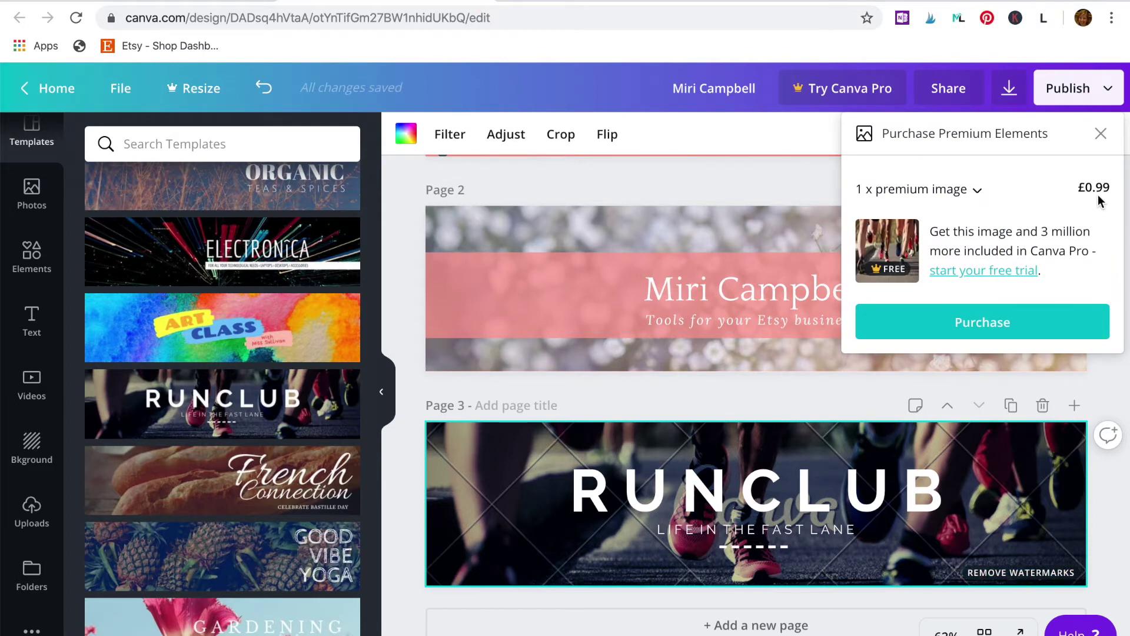
click(1101, 136)
click(988, 466)
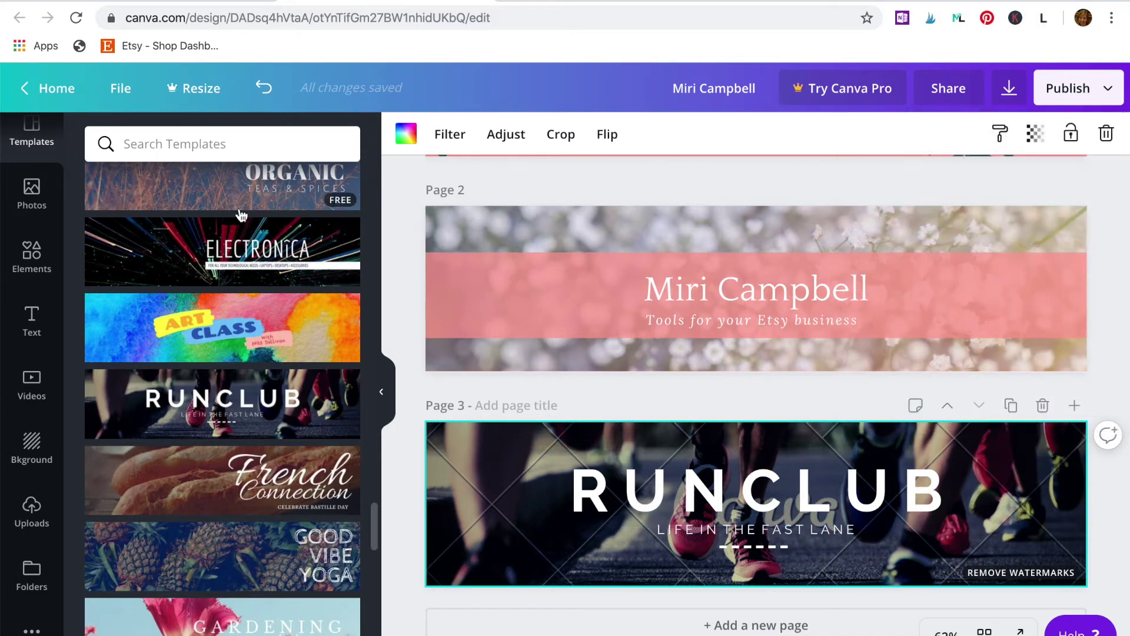
Step: Search photos for 'wood' and stretch the grey wood photo across page 3
click(33, 193)
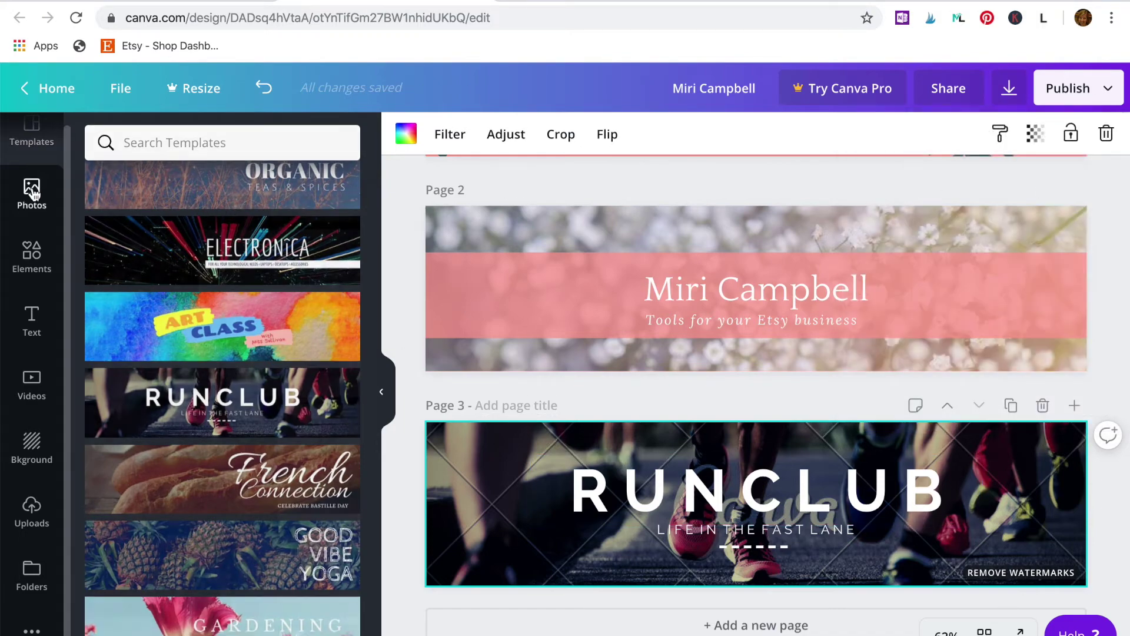
click(198, 143)
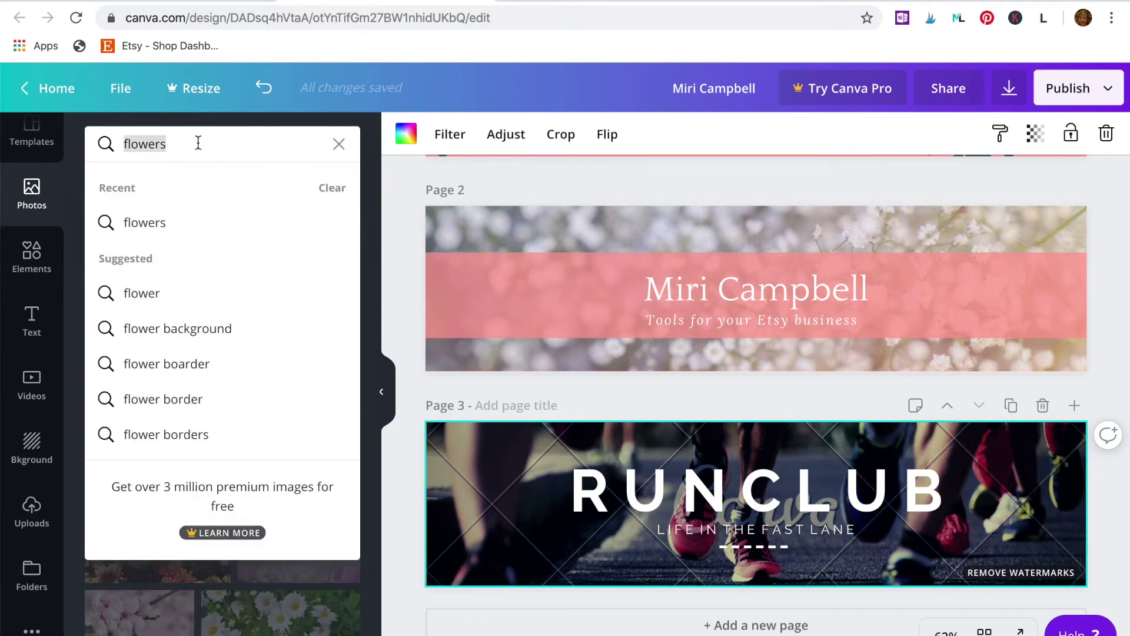
text(wood)
key(Return)
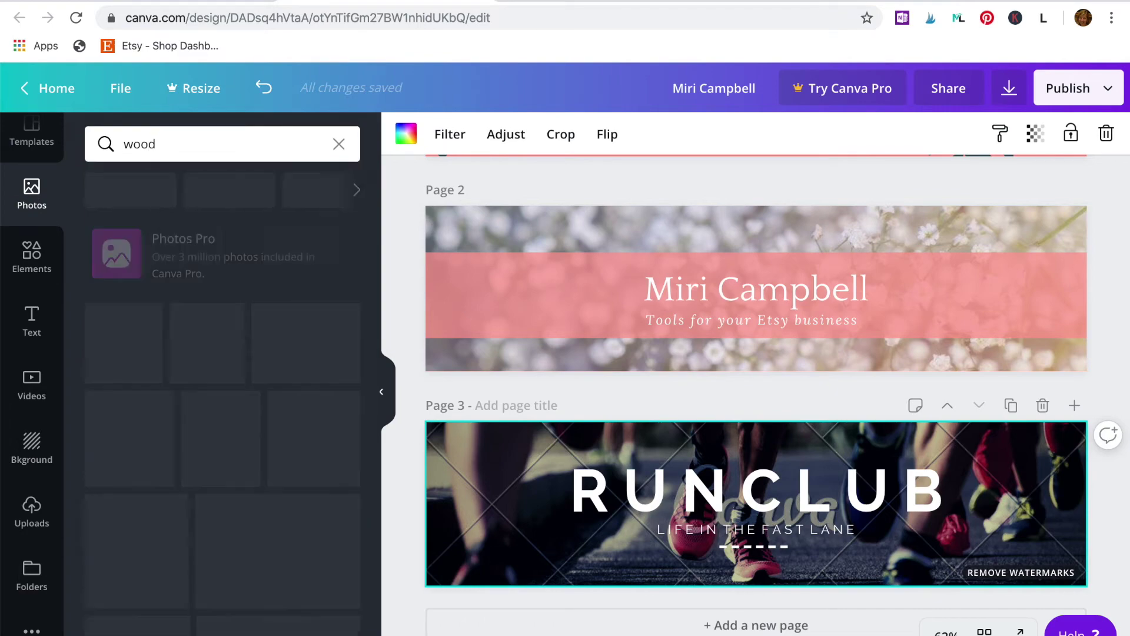
drag(272, 353, 499, 518)
drag(772, 513, 1094, 530)
drag(435, 533, 401, 532)
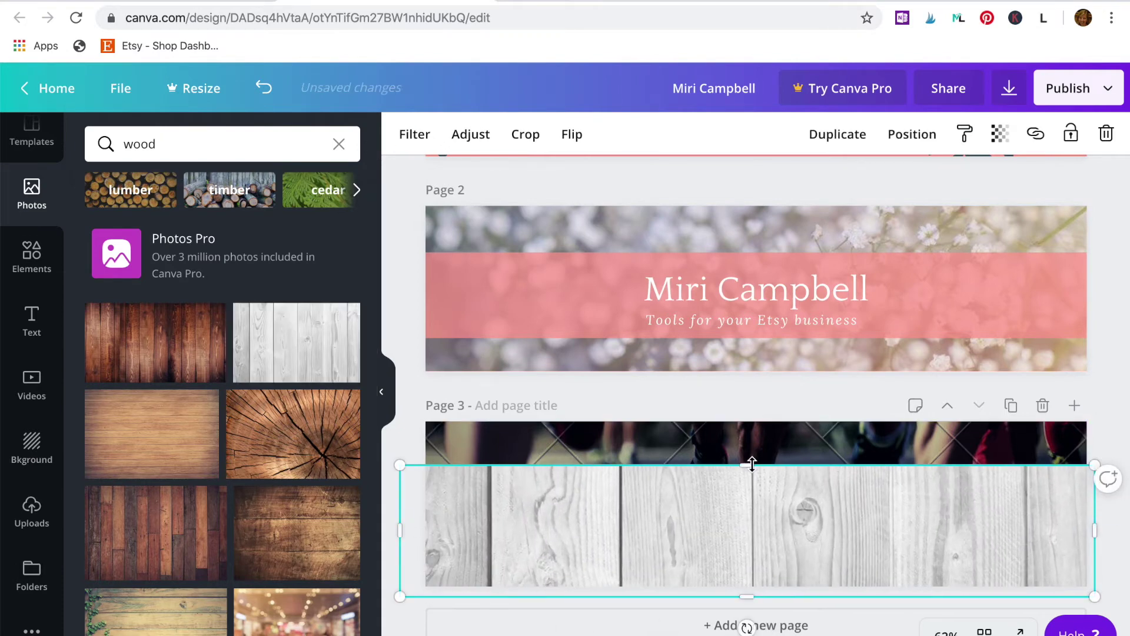
drag(749, 464, 747, 417)
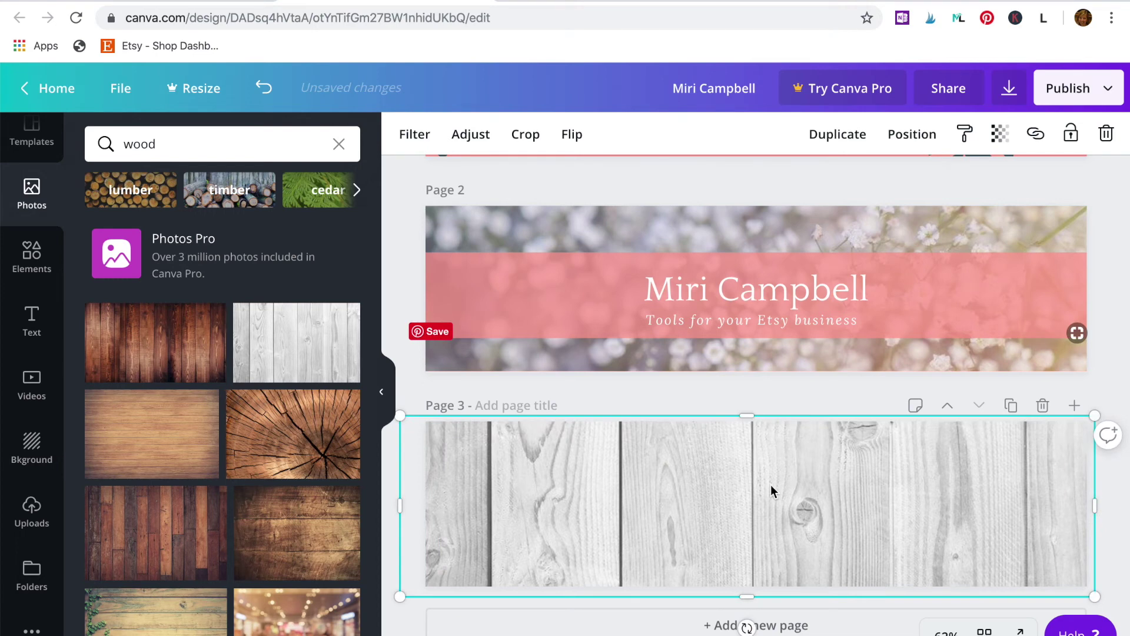
Step: Send the wood photo to the back, behind the RUNCLUB heading
click(912, 136)
click(864, 220)
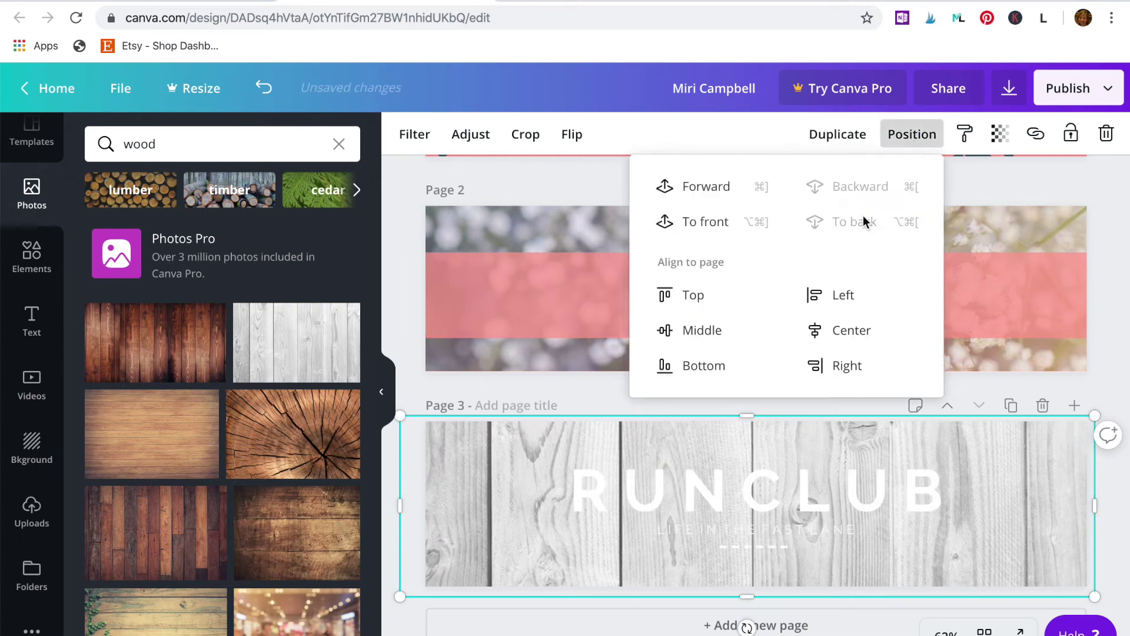
click(845, 478)
click(845, 478)
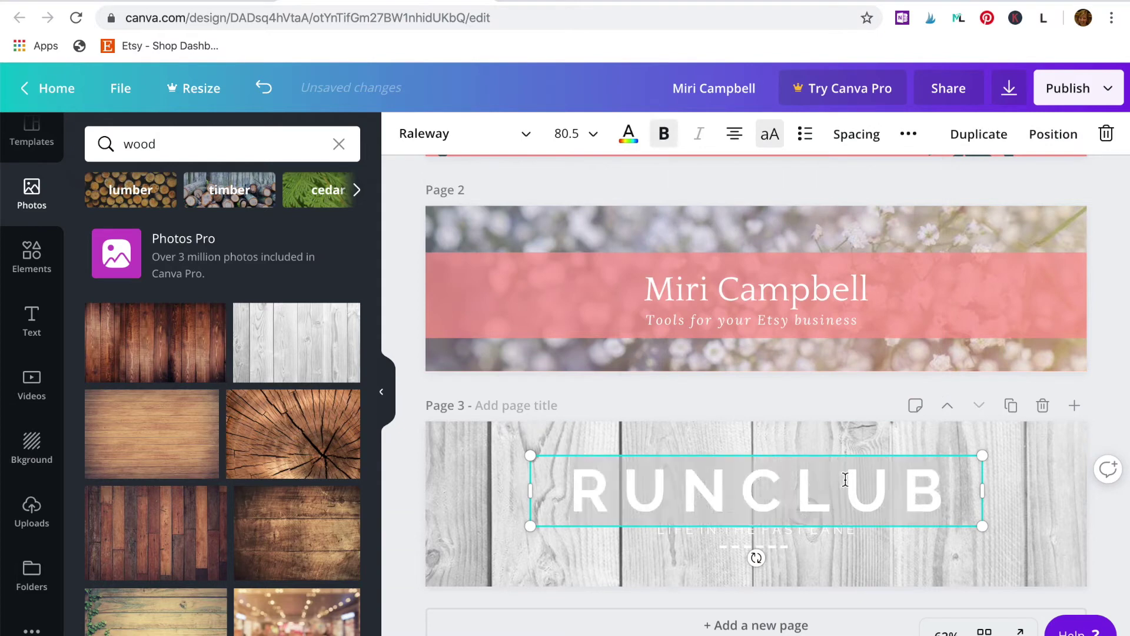
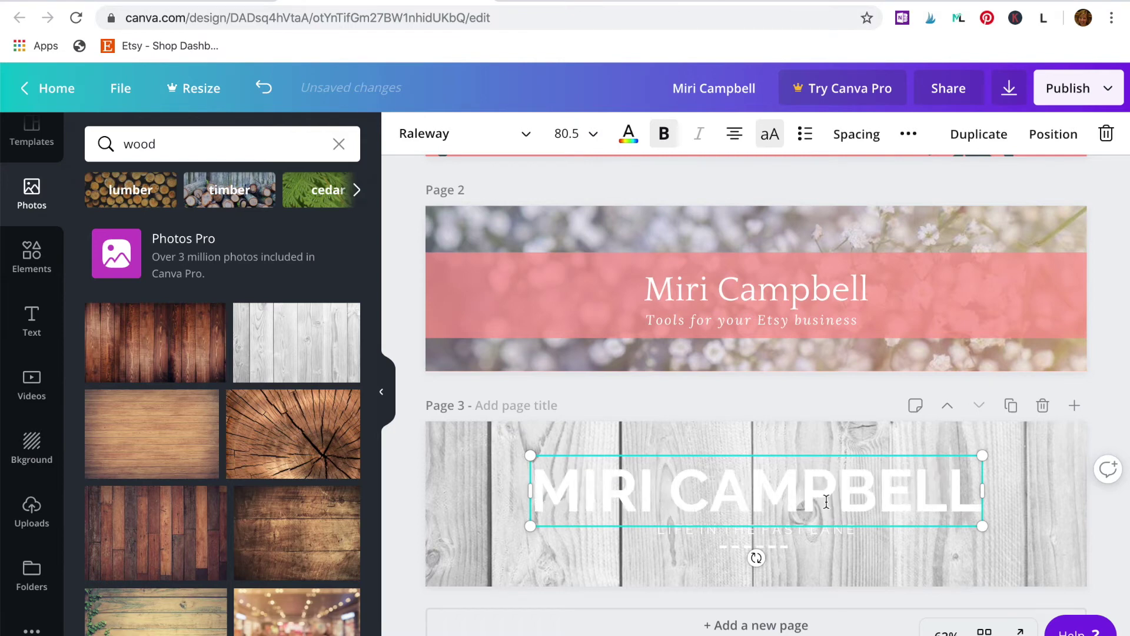
click(799, 532)
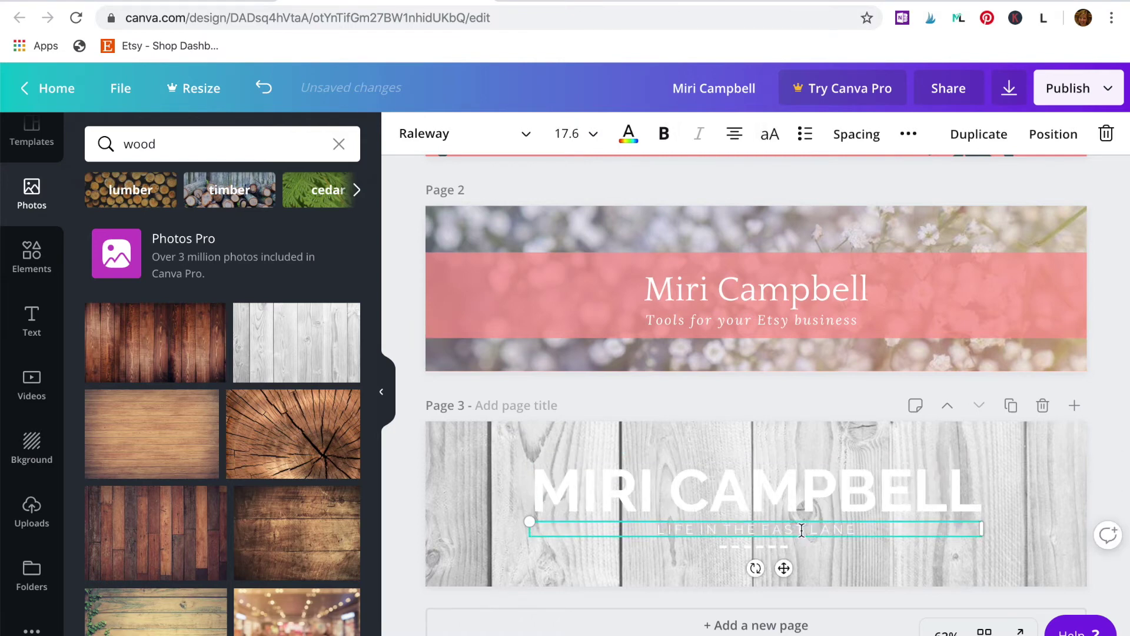
double_click(801, 530)
key(BackSpace)
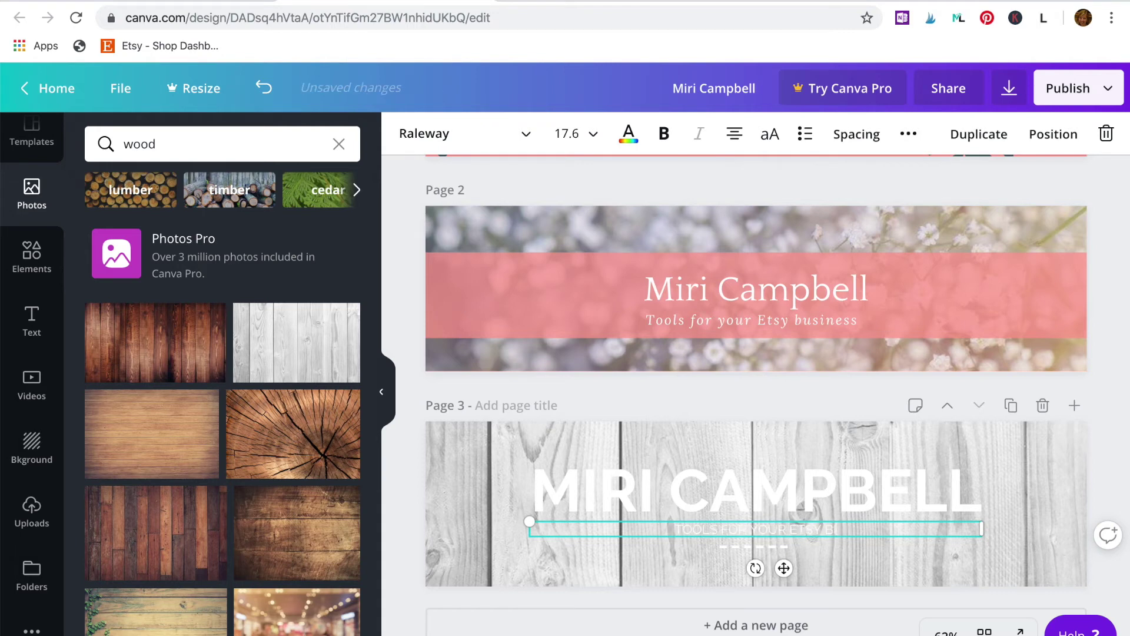
text(TOOLS FOR YOUR ETSY BUSINESS)
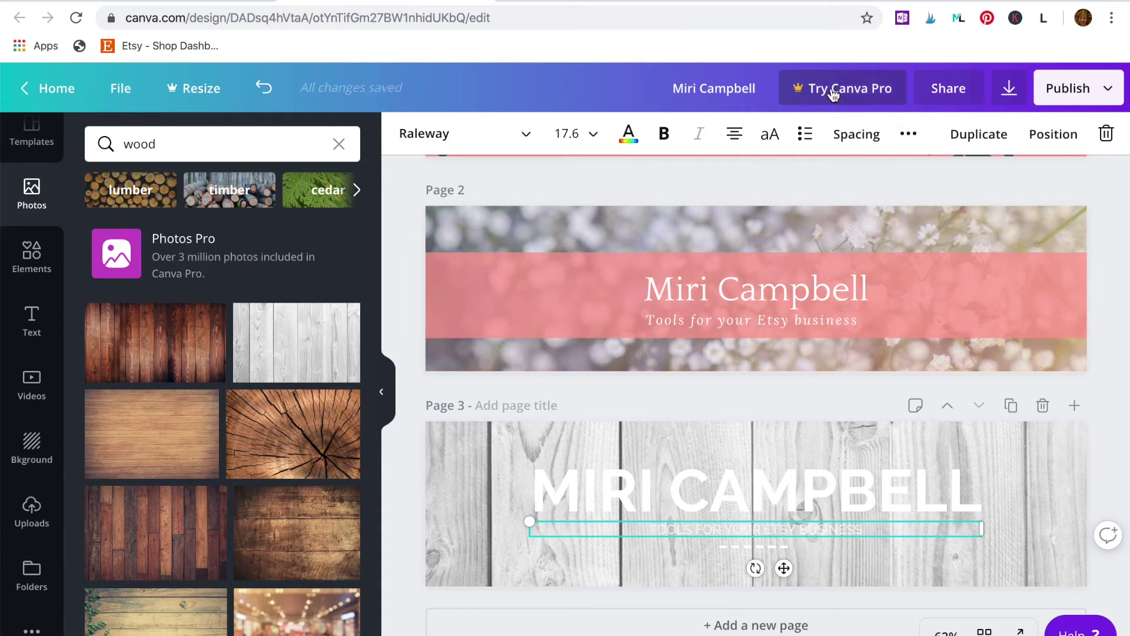
Step: Give the subtitle wide letter spacing (178) and a dark slate colour
click(856, 134)
drag(948, 186, 974, 187)
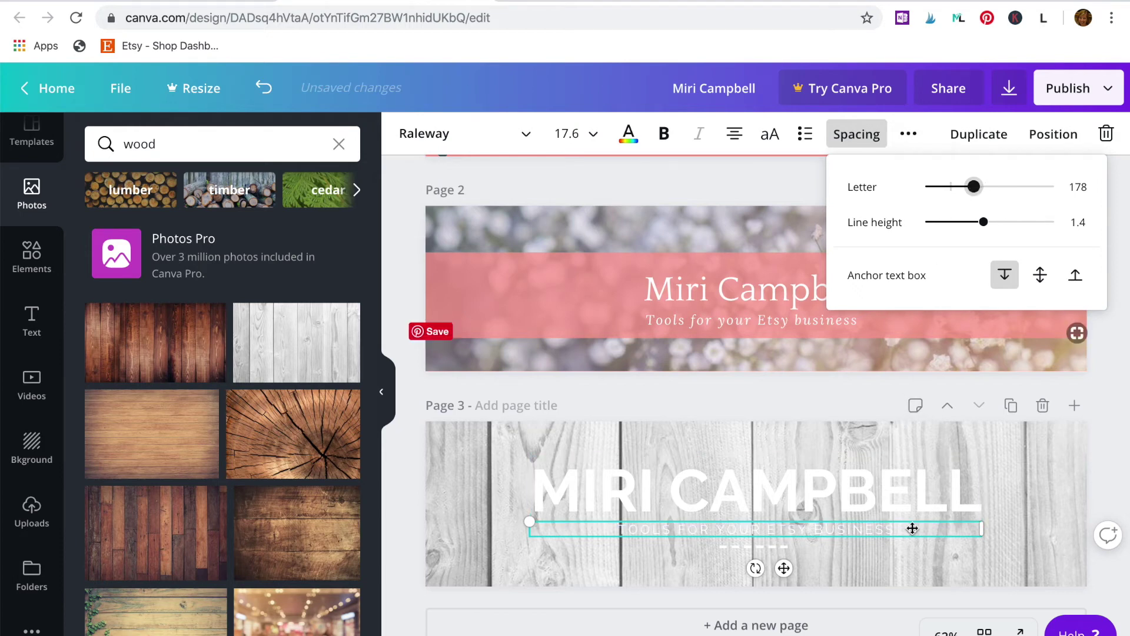
click(628, 133)
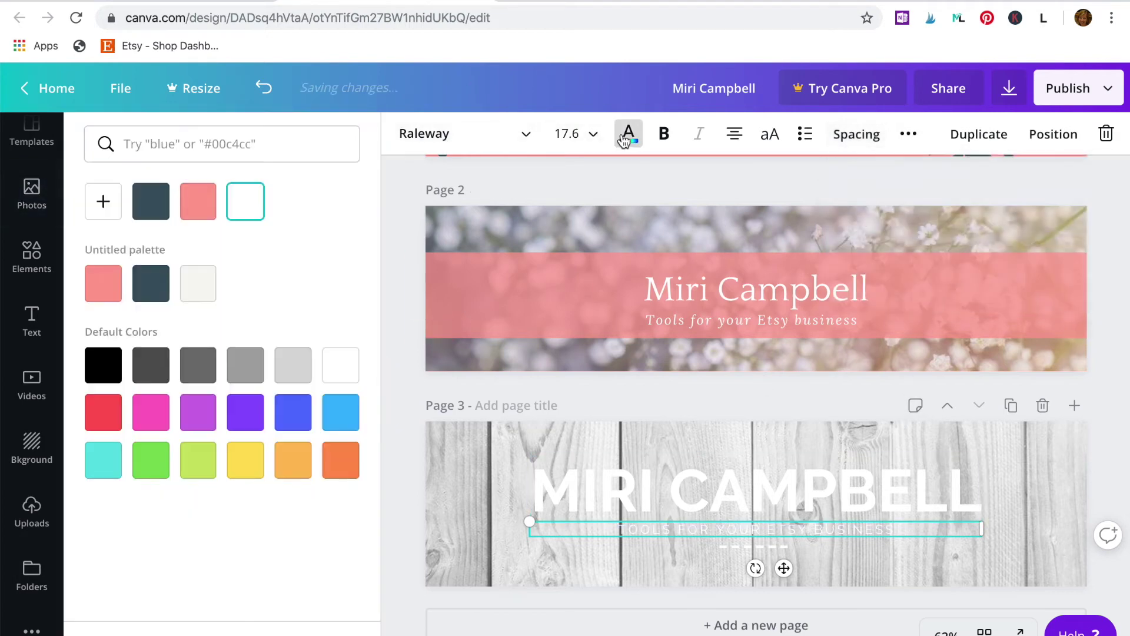
click(152, 203)
Step: Set heading letter spacing to 114, widen and recentre it, colour it dark slate, and delete the dashed line
click(865, 500)
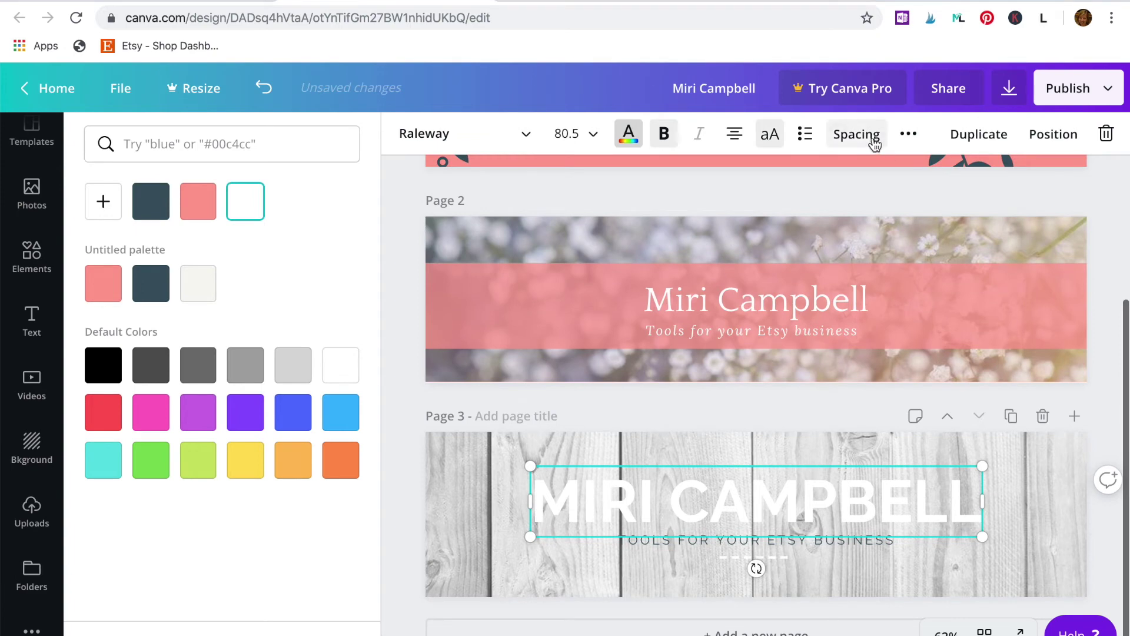
click(856, 134)
drag(951, 191, 966, 193)
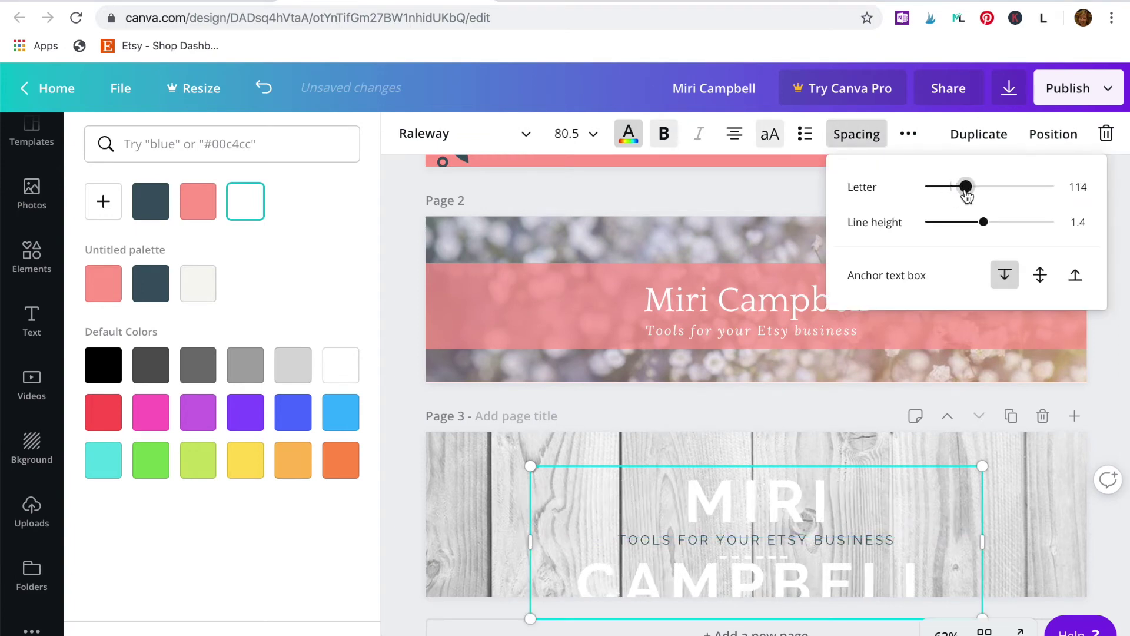
drag(983, 519, 1097, 533)
drag(887, 507, 826, 503)
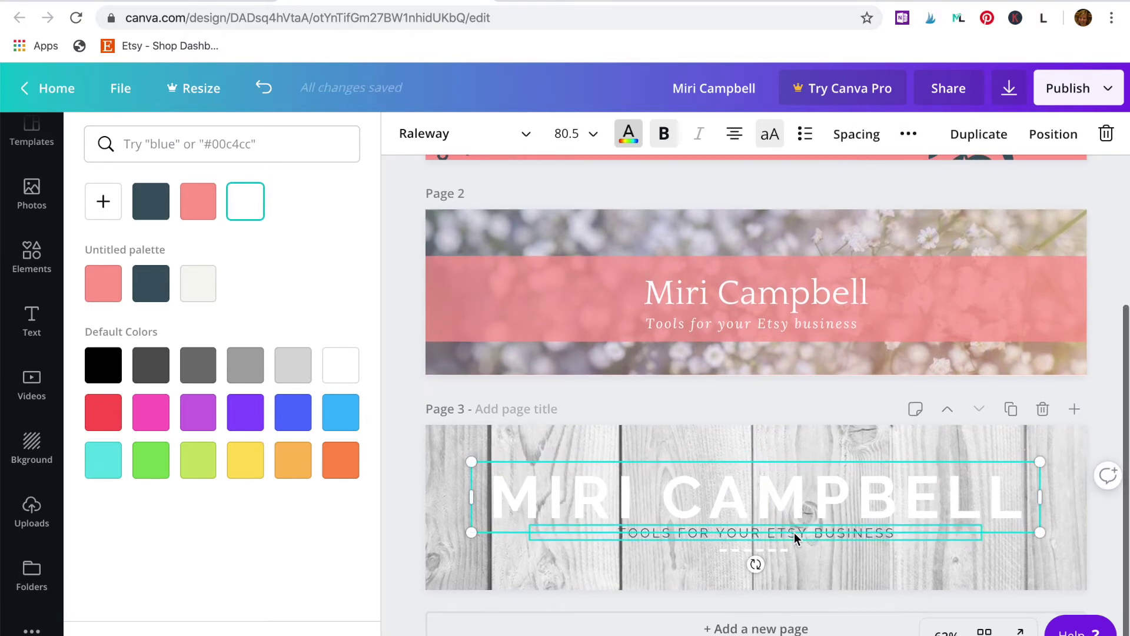
scroll(747, 203, up, 1)
click(629, 133)
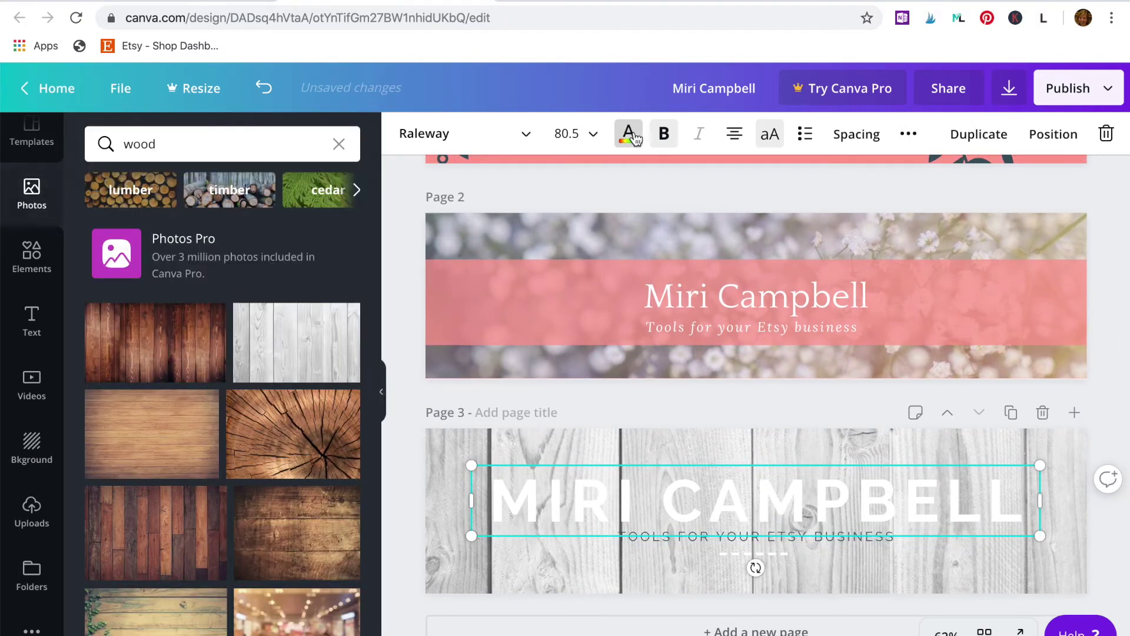
click(628, 133)
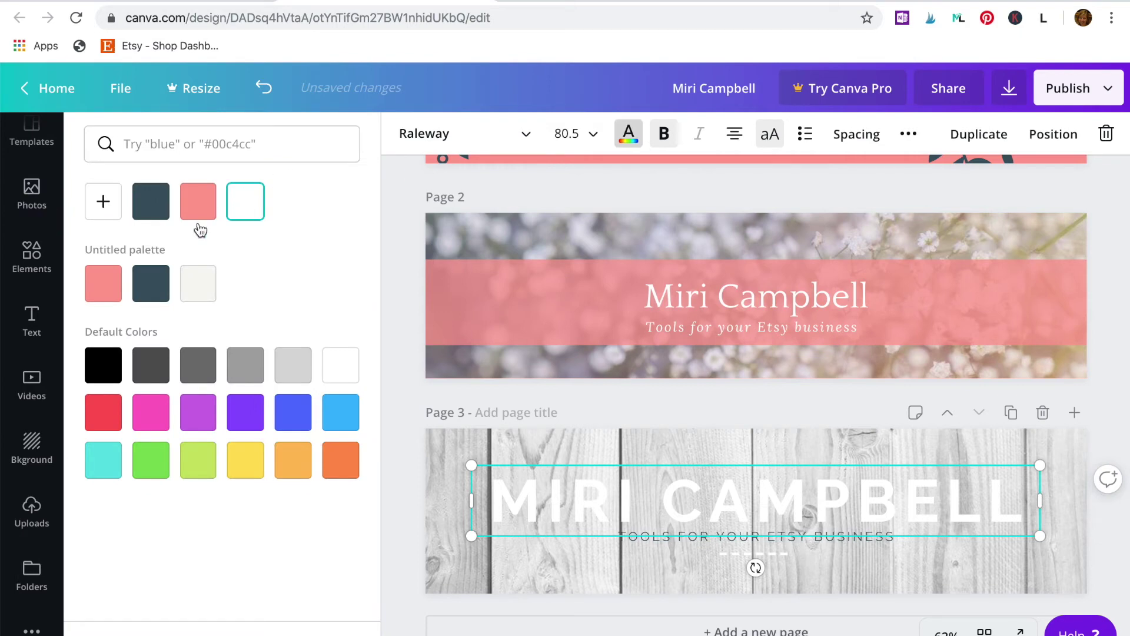
click(150, 200)
scroll(743, 564, up, 1)
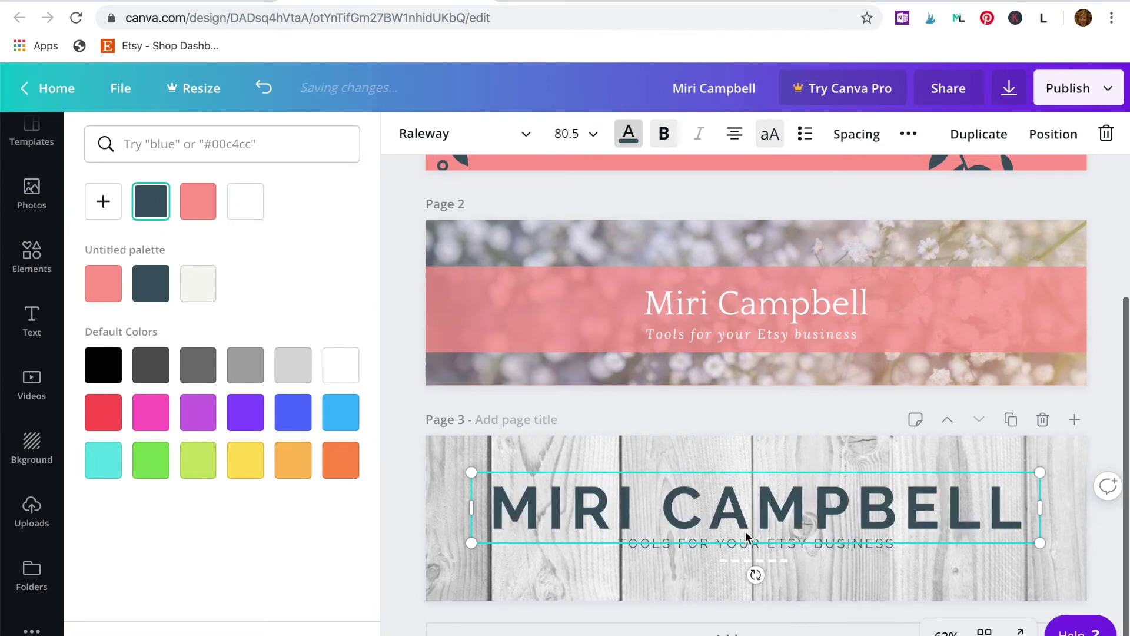
click(736, 562)
key(Delete)
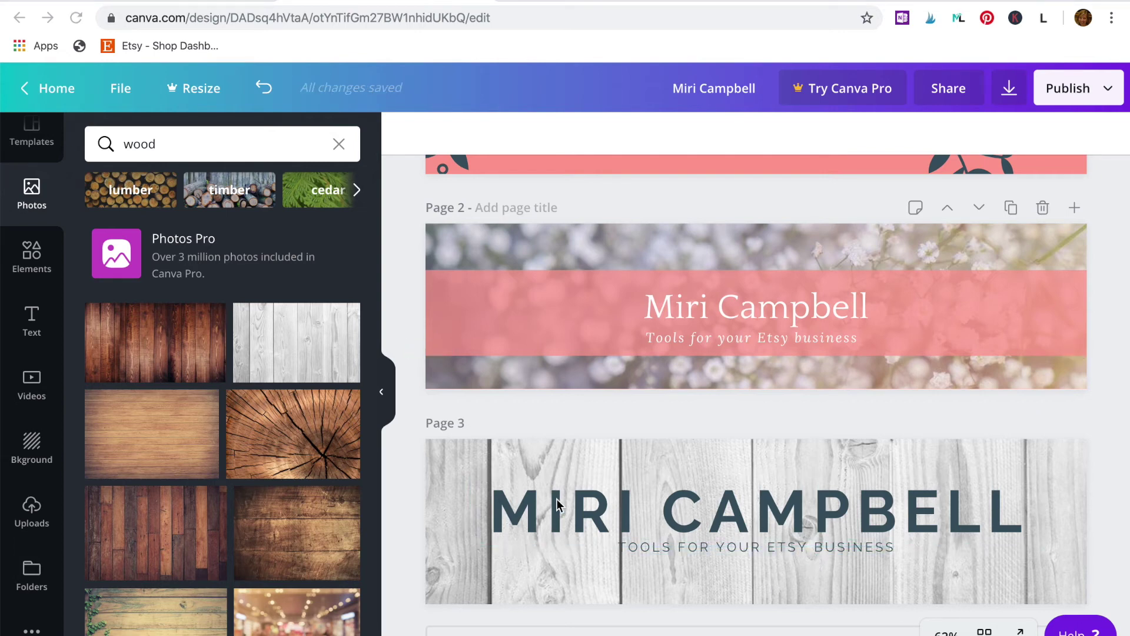
Step: Add a fourth page using the green Welcome! template
click(817, 629)
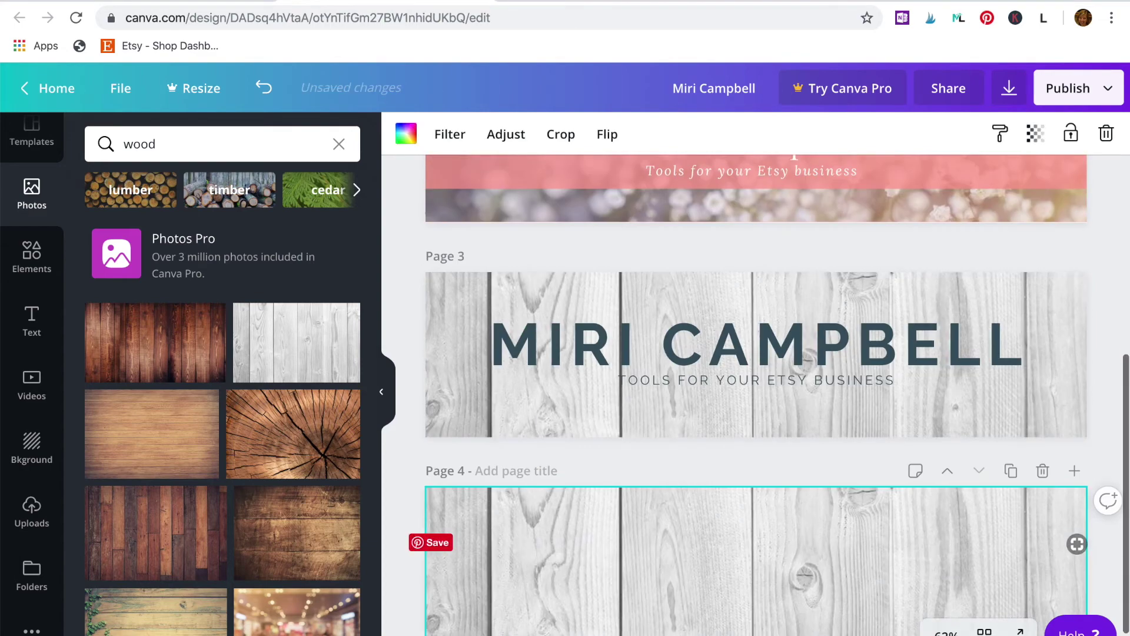
click(13, 141)
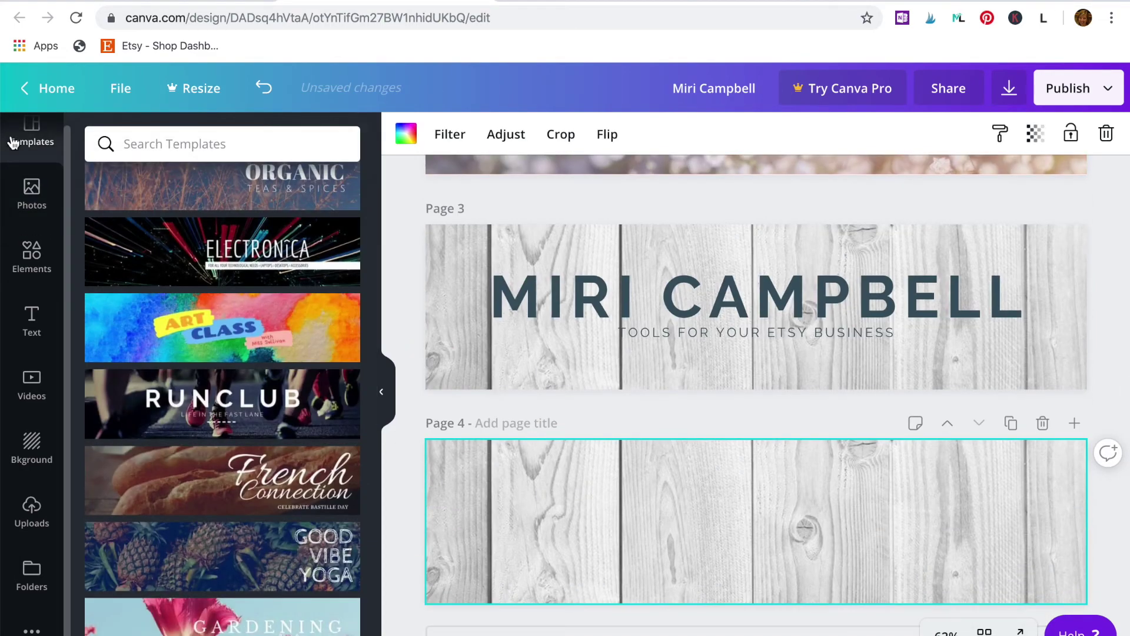
scroll(174, 257, up, 15)
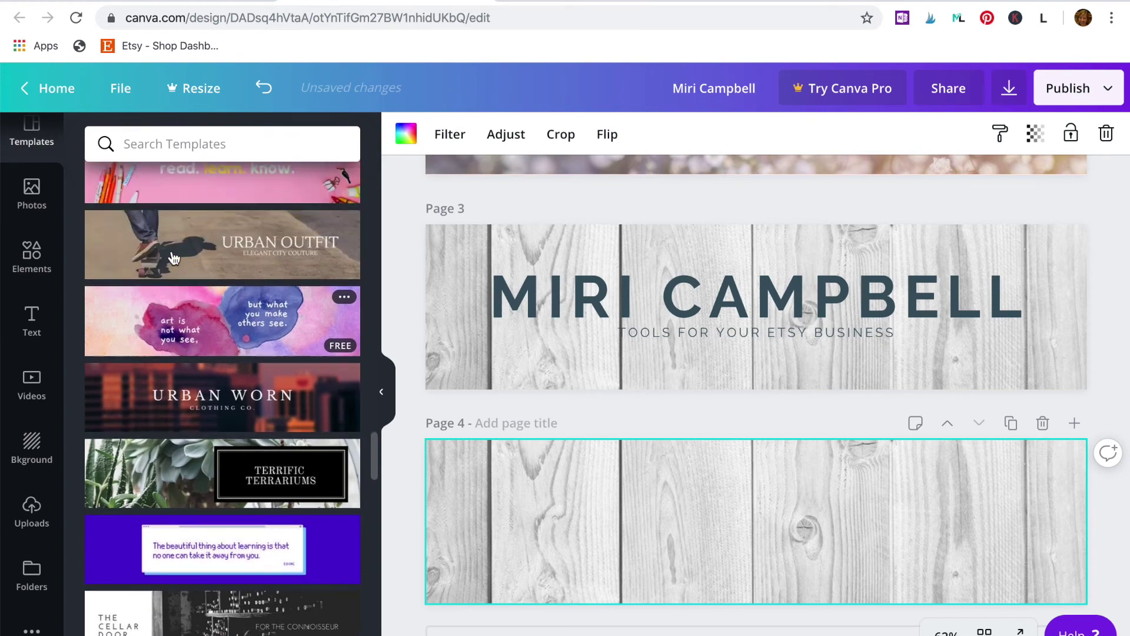
scroll(174, 258, up, 20)
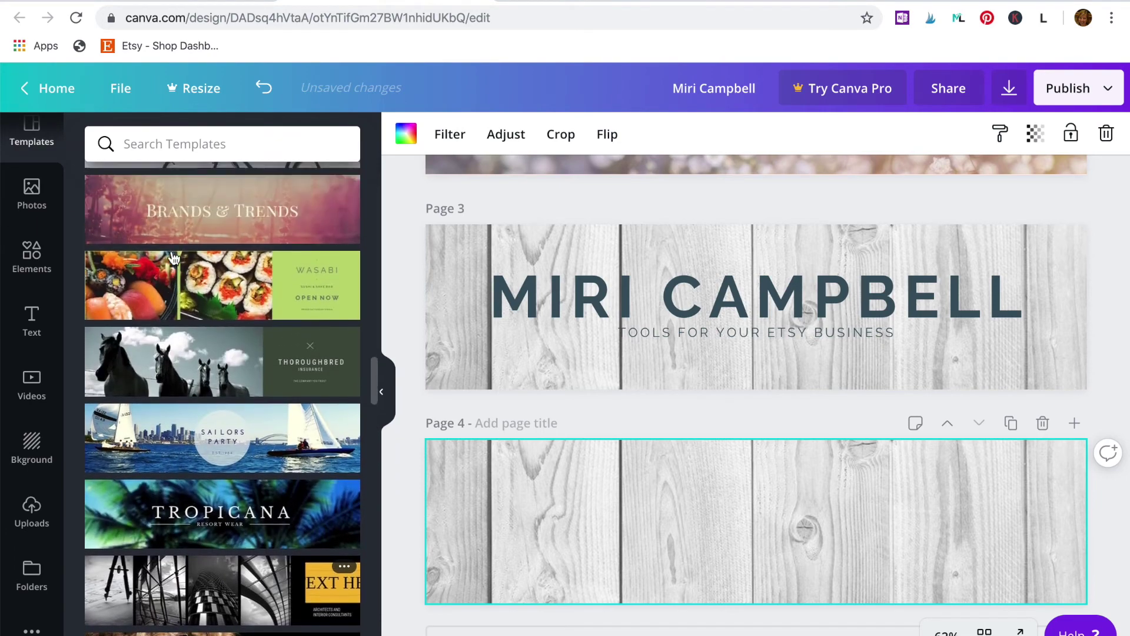
scroll(174, 258, up, 15)
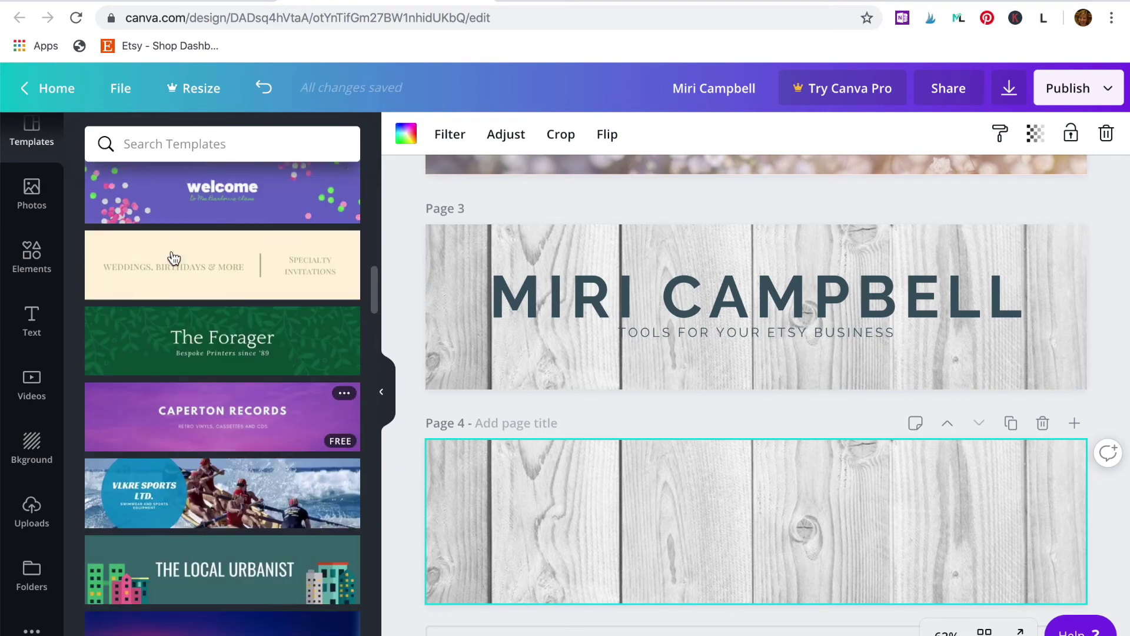
scroll(173, 257, up, 2)
click(174, 257)
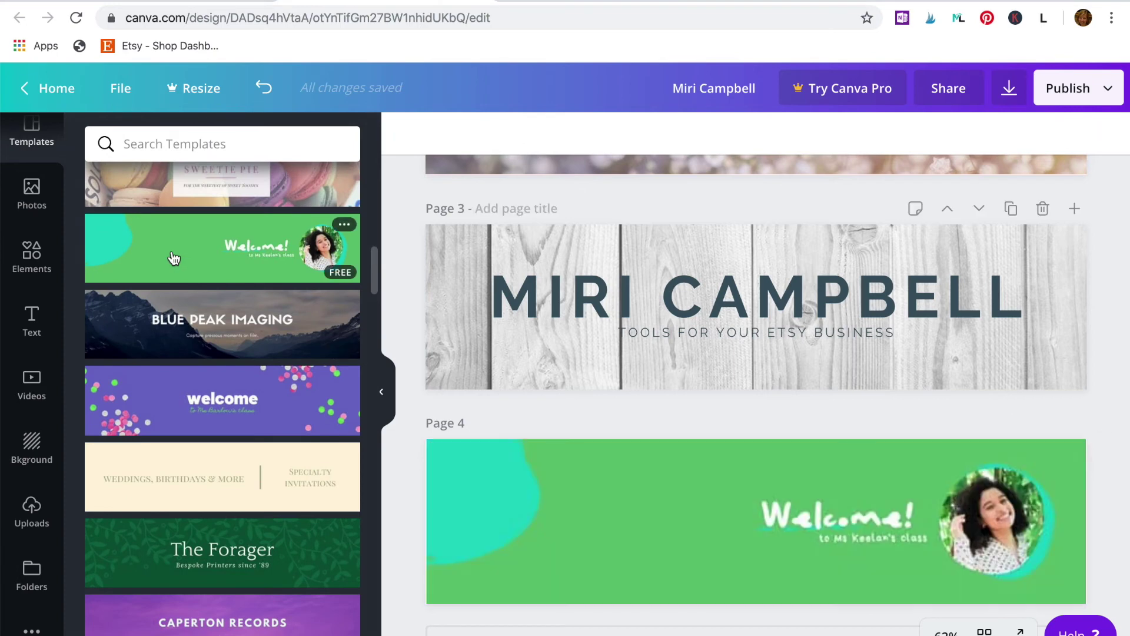
Step: Delete the template's Welcome! heading and class subtitle from page 4
click(811, 512)
key(Delete)
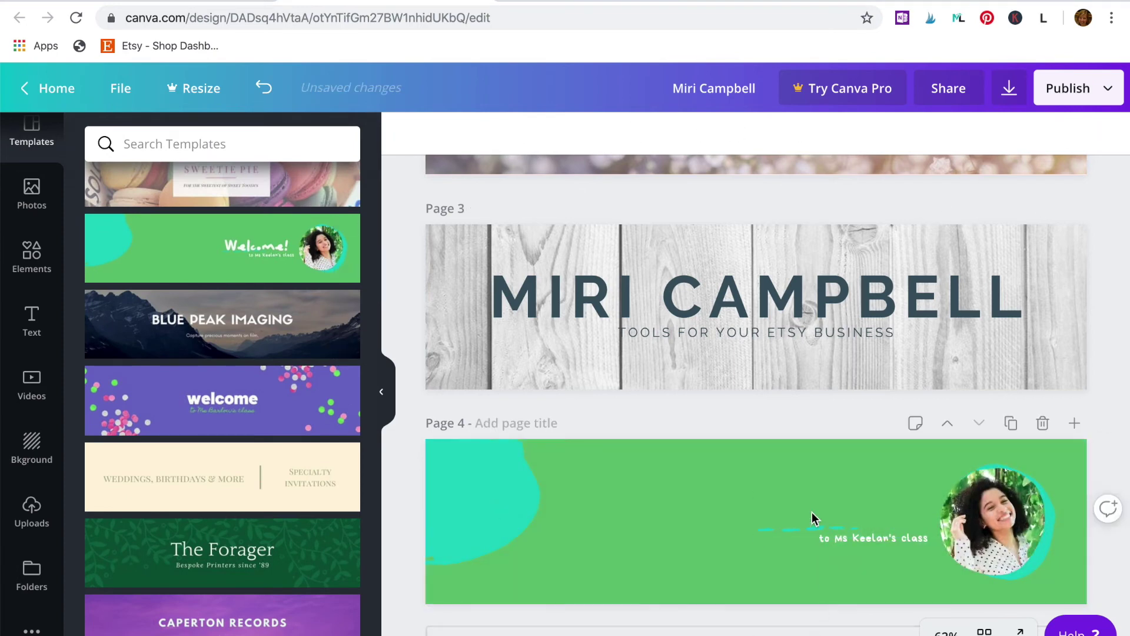
click(831, 538)
key(Delete)
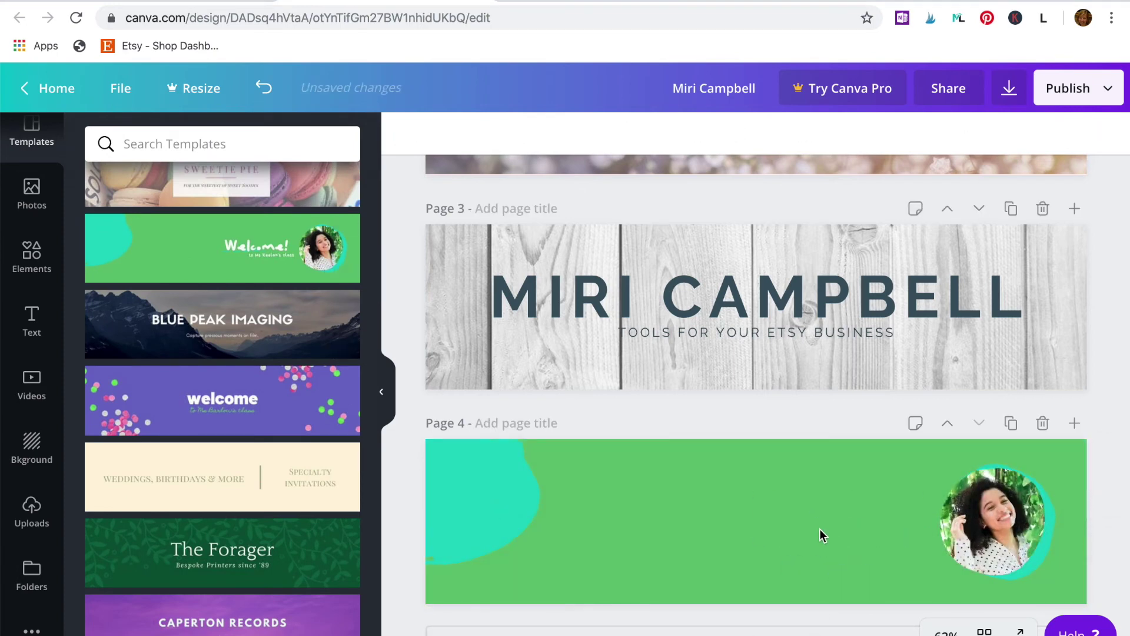
scroll(765, 471, up, 1)
scroll(763, 465, up, 2)
click(774, 190)
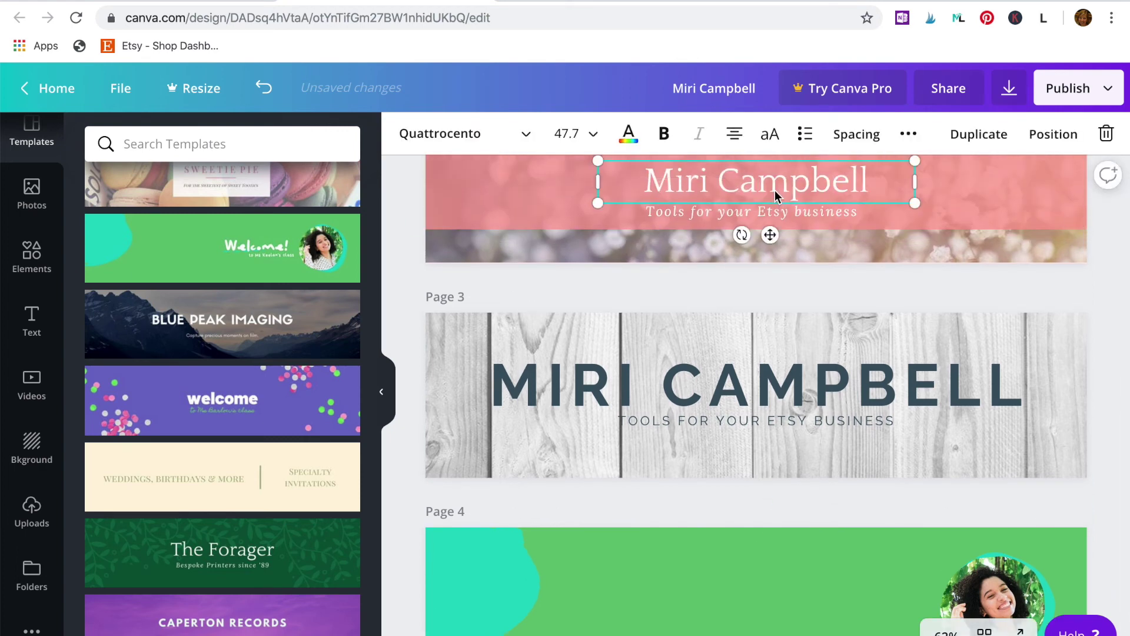
key(ctrl+d)
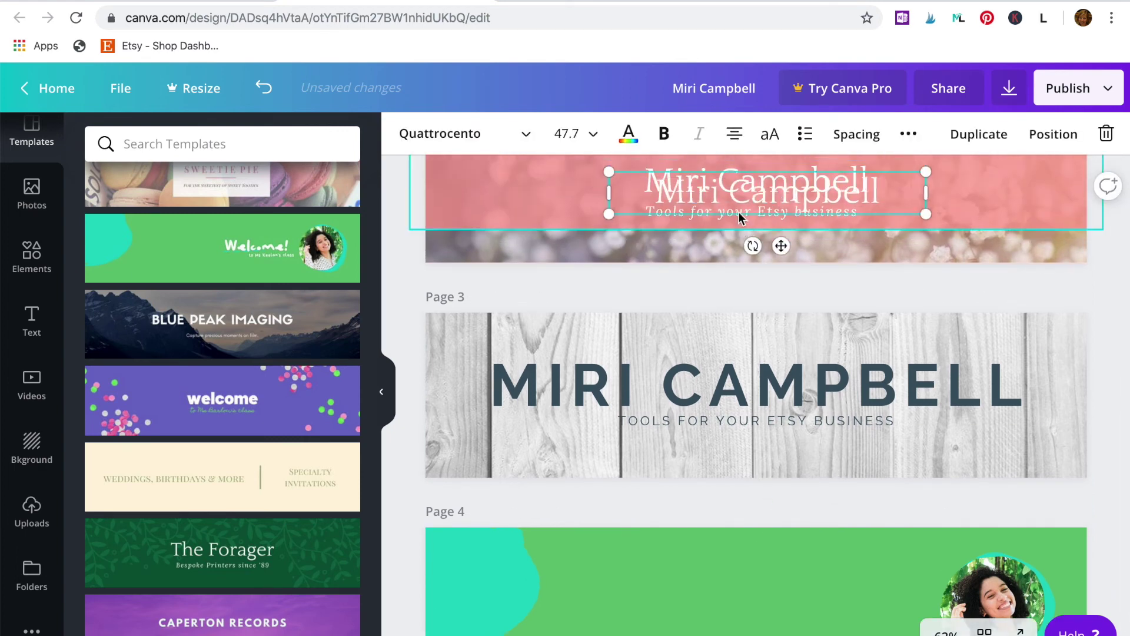
drag(743, 196, 750, 586)
click(769, 213)
key(ctrl+d)
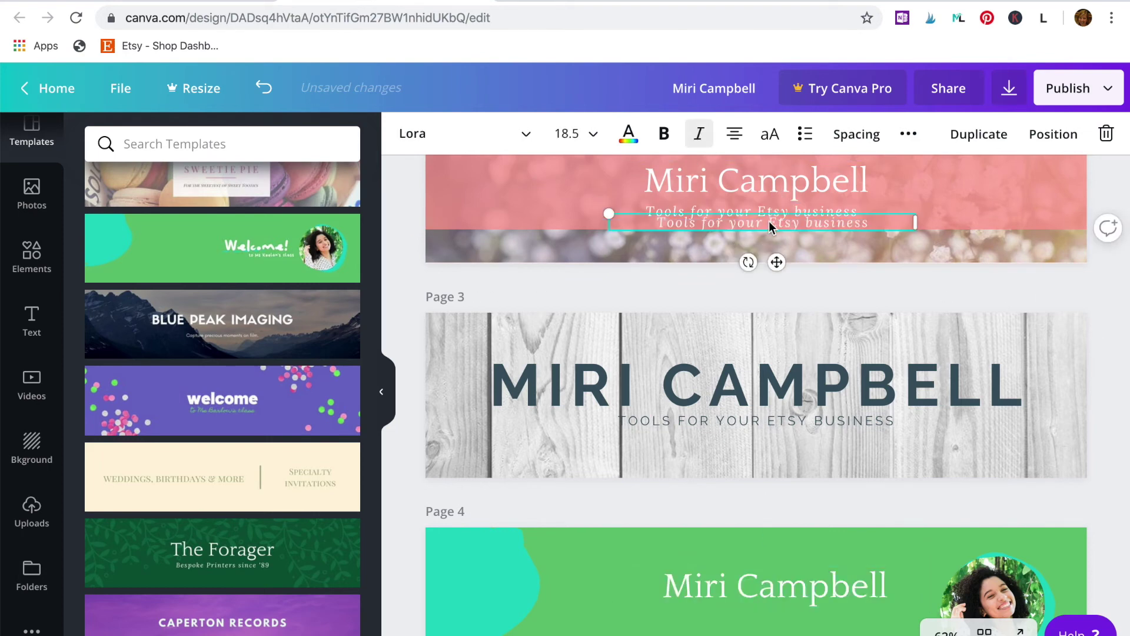
drag(769, 221, 780, 621)
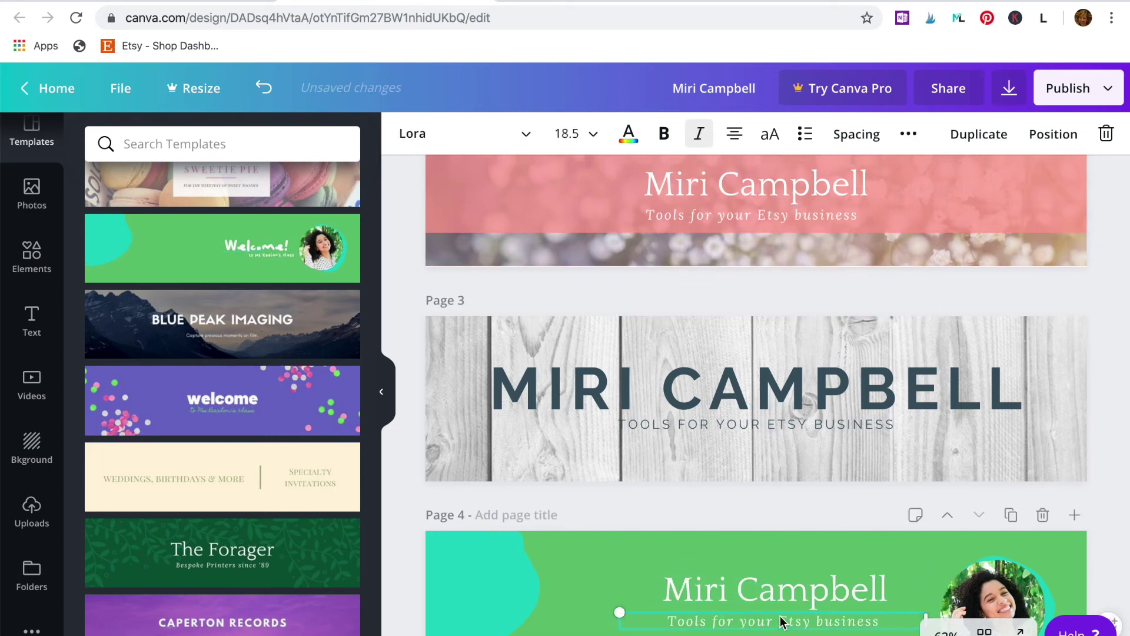
Step: Recolour the blob off-white, the photo ring dark slate, and the background coral pink
click(494, 589)
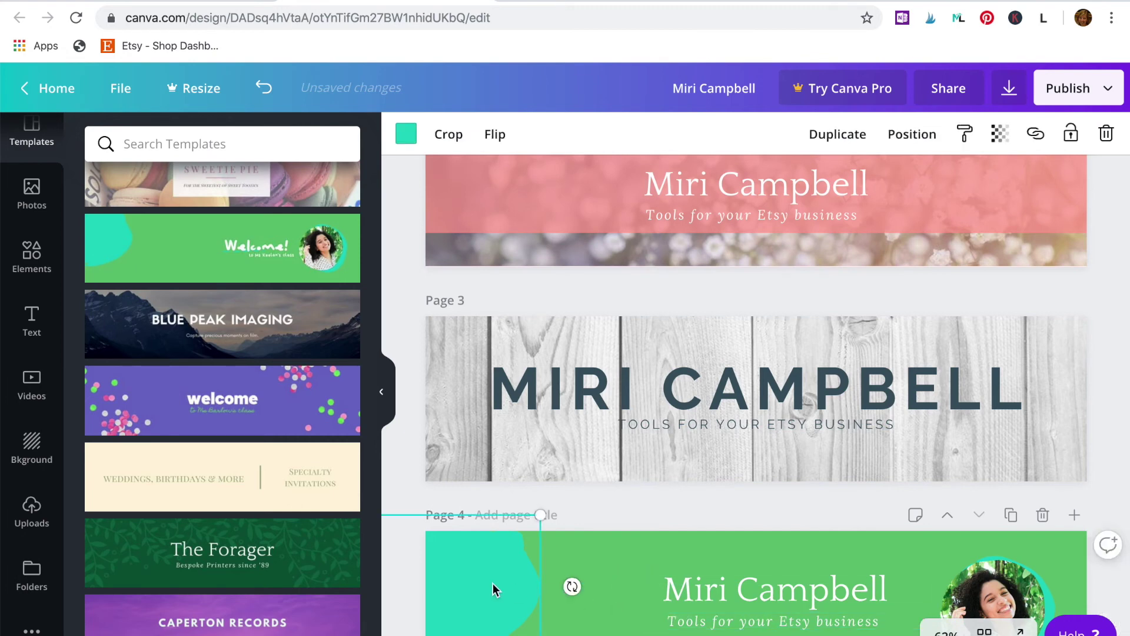
click(406, 134)
click(195, 281)
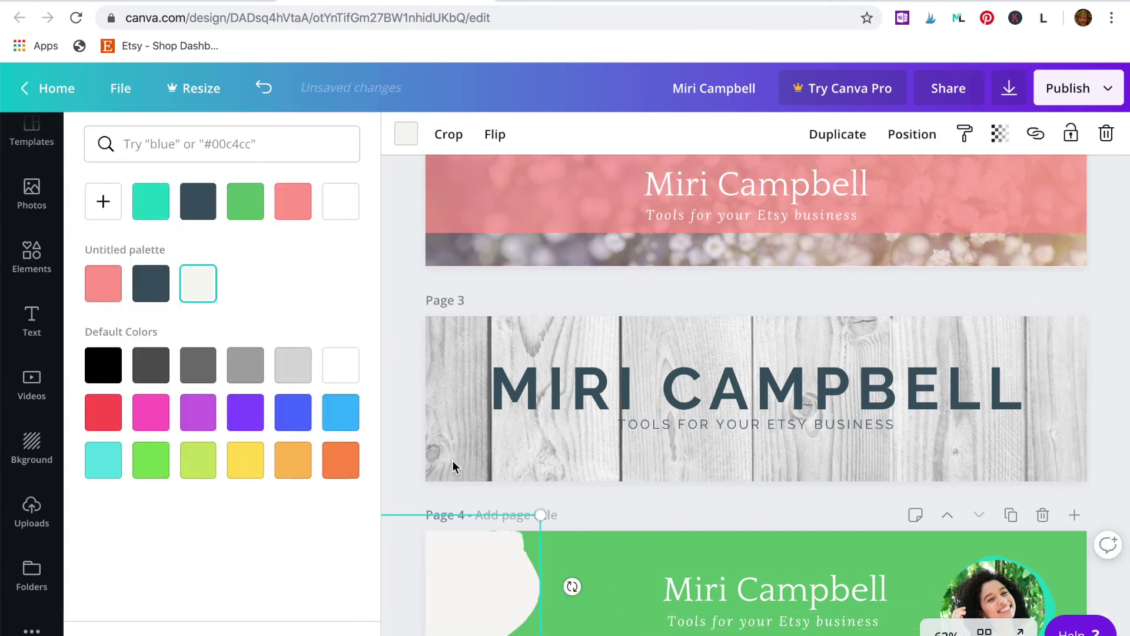
click(1054, 612)
click(191, 214)
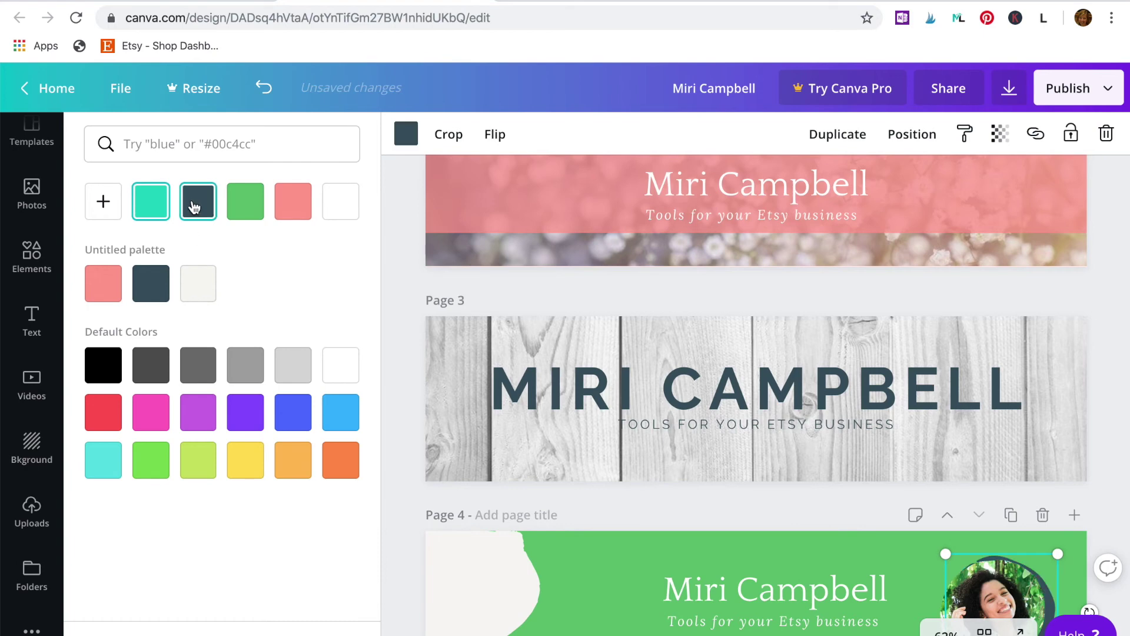
click(575, 538)
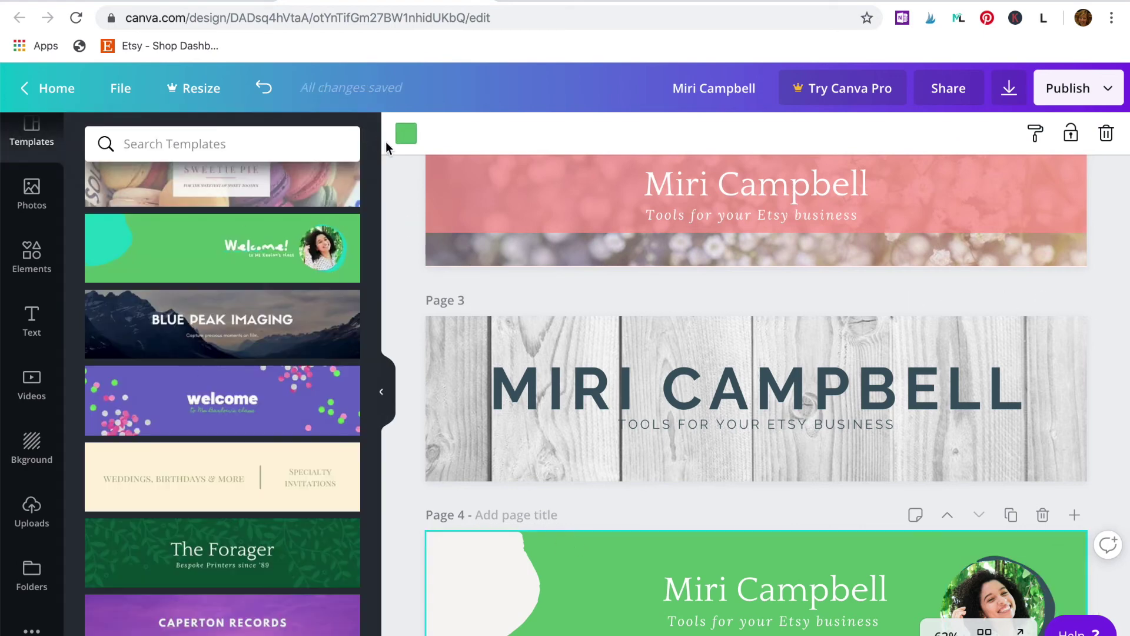
click(406, 133)
click(105, 295)
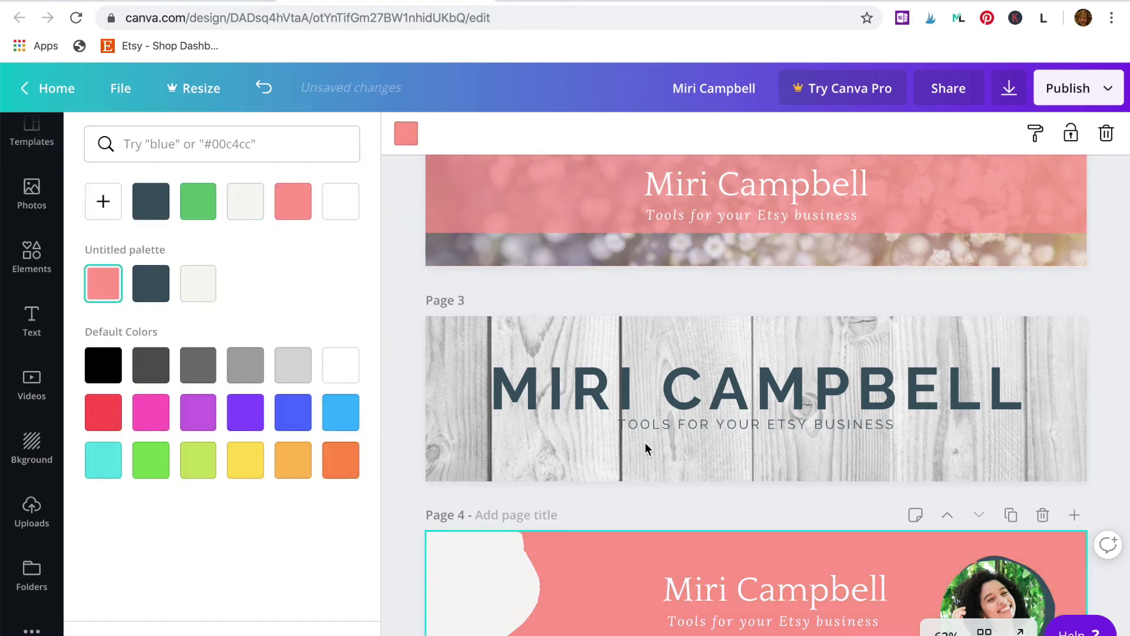
scroll(644, 443, down, 2)
Step: Upload the portrait photo file and drop it into page 4's circular frame, replacing the old photo
click(982, 489)
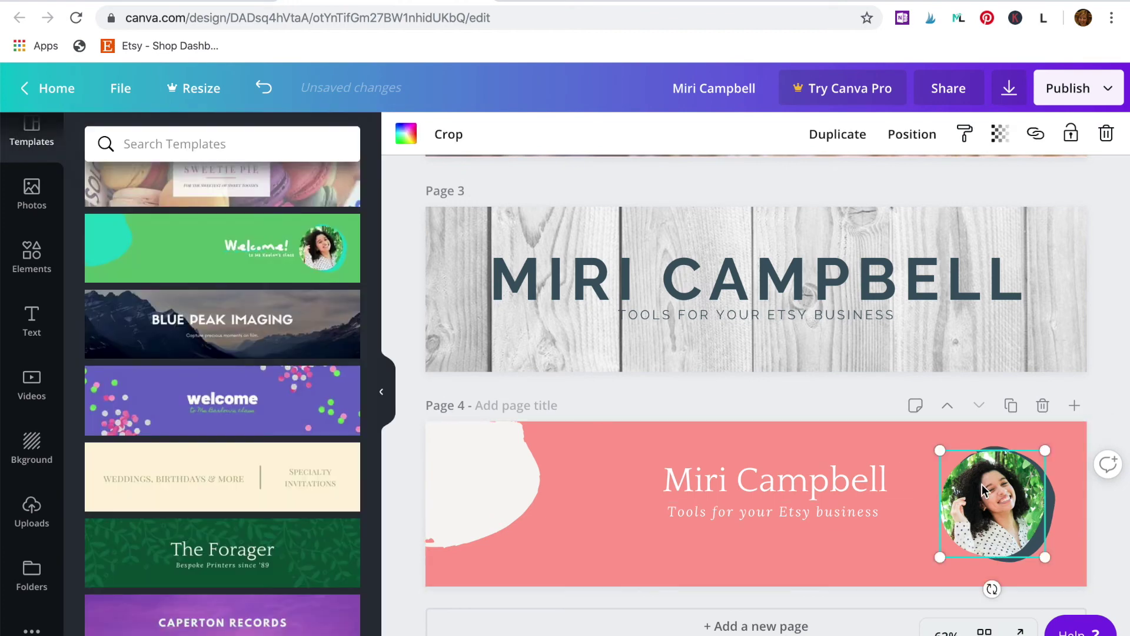
scroll(981, 484, up, 1)
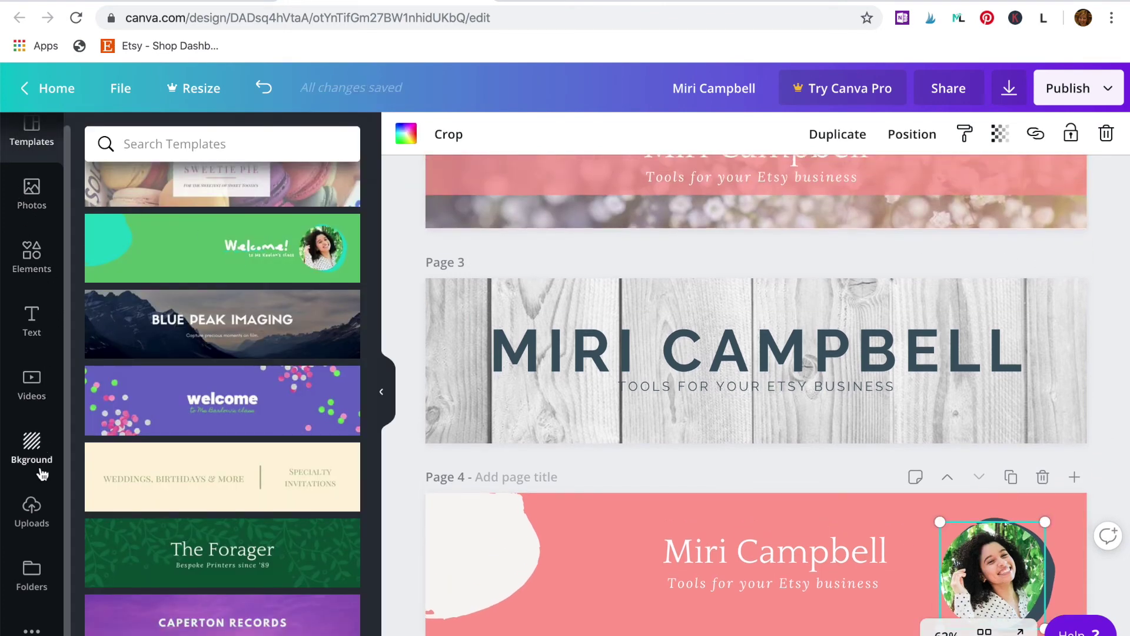
click(32, 512)
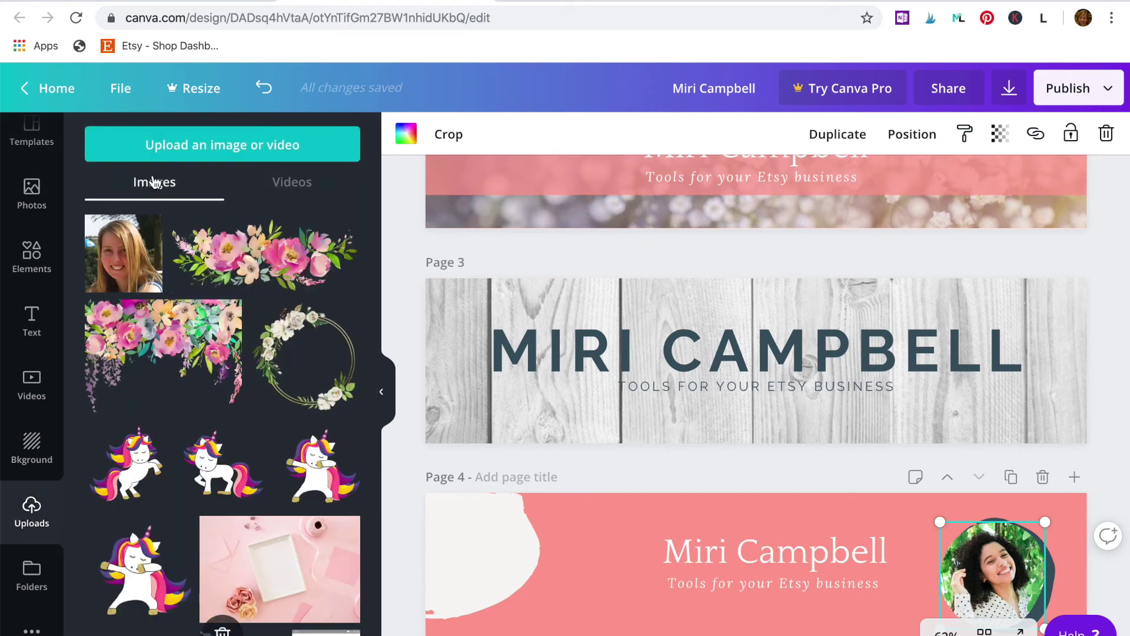
click(188, 154)
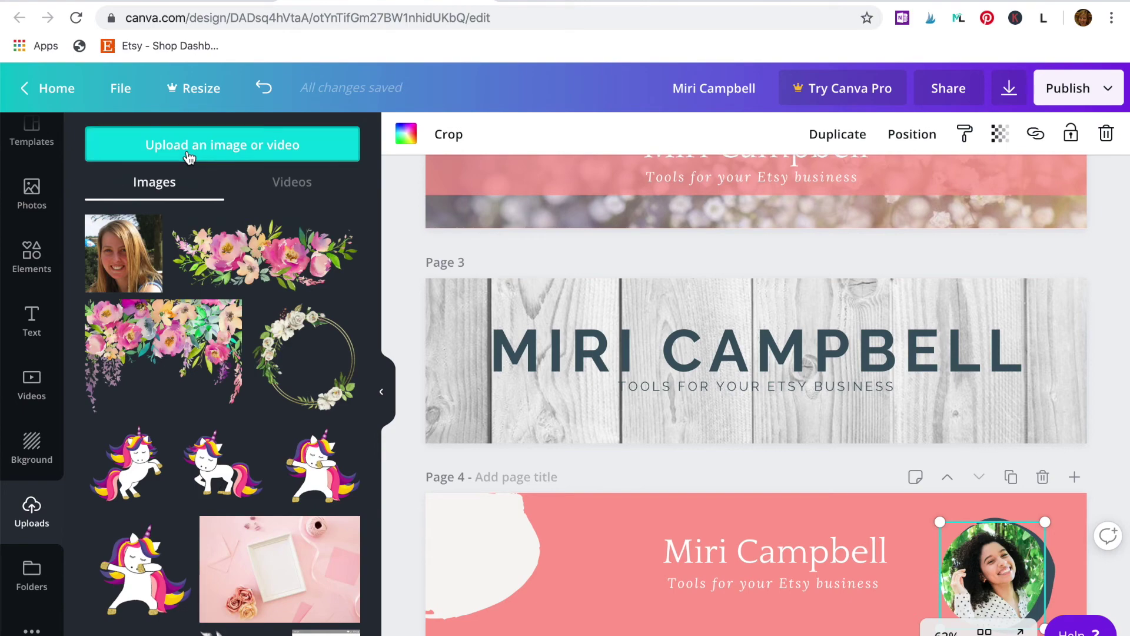
click(258, 99)
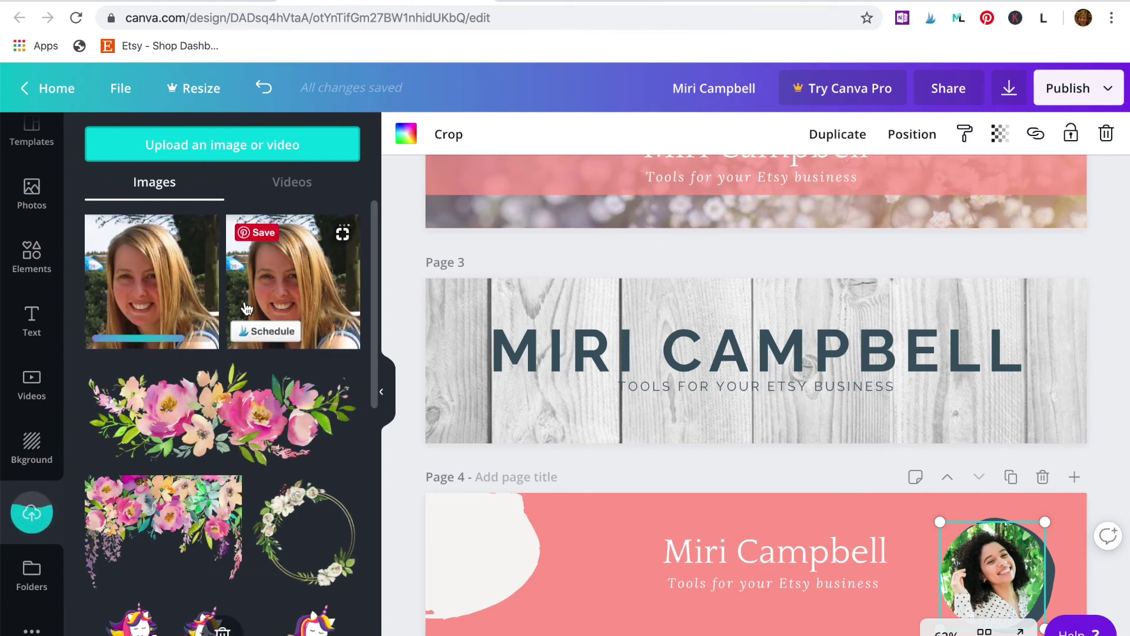
drag(296, 335, 984, 568)
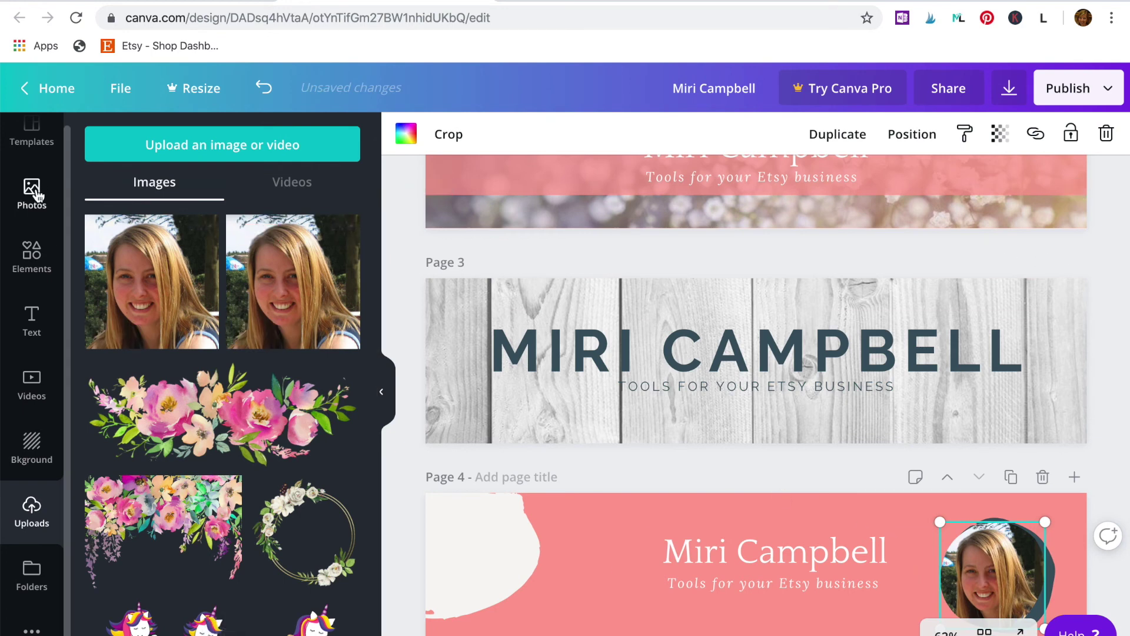
scroll(494, 404, down, 1)
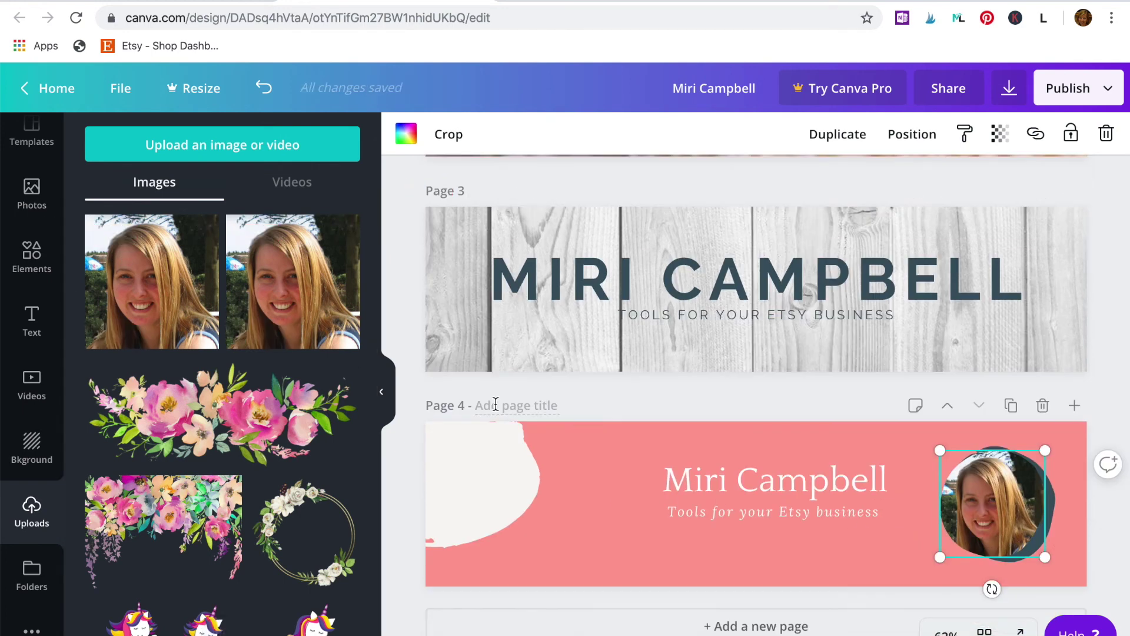
scroll(495, 404, up, 7)
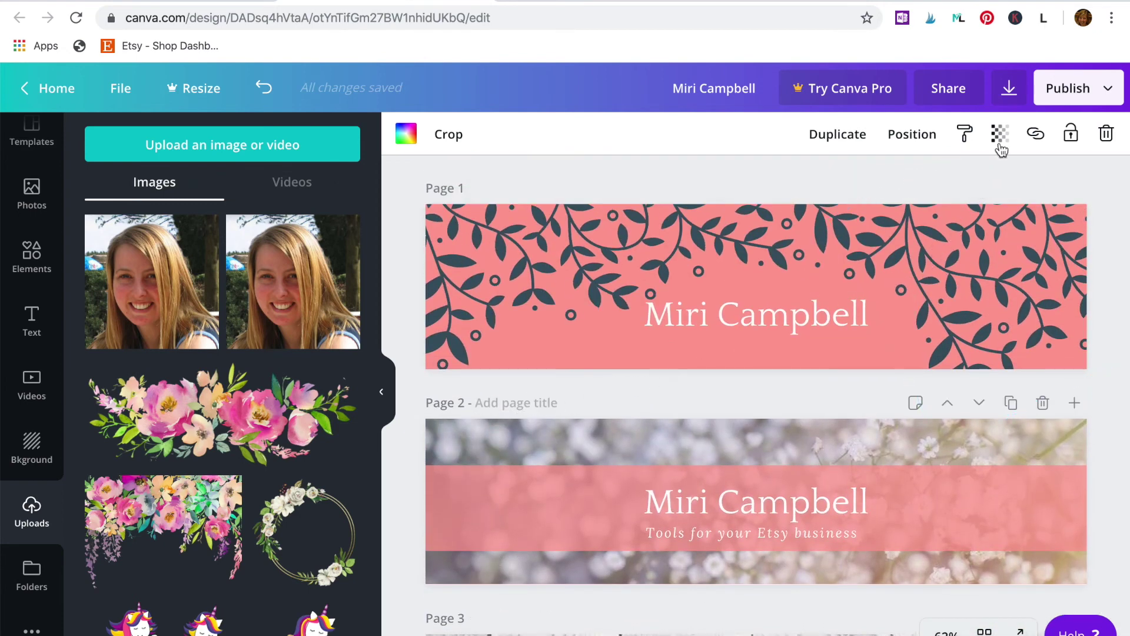
Step: Download all 4 pages as PNG, then dismiss the Canva Pro offer to keep editing
click(1008, 93)
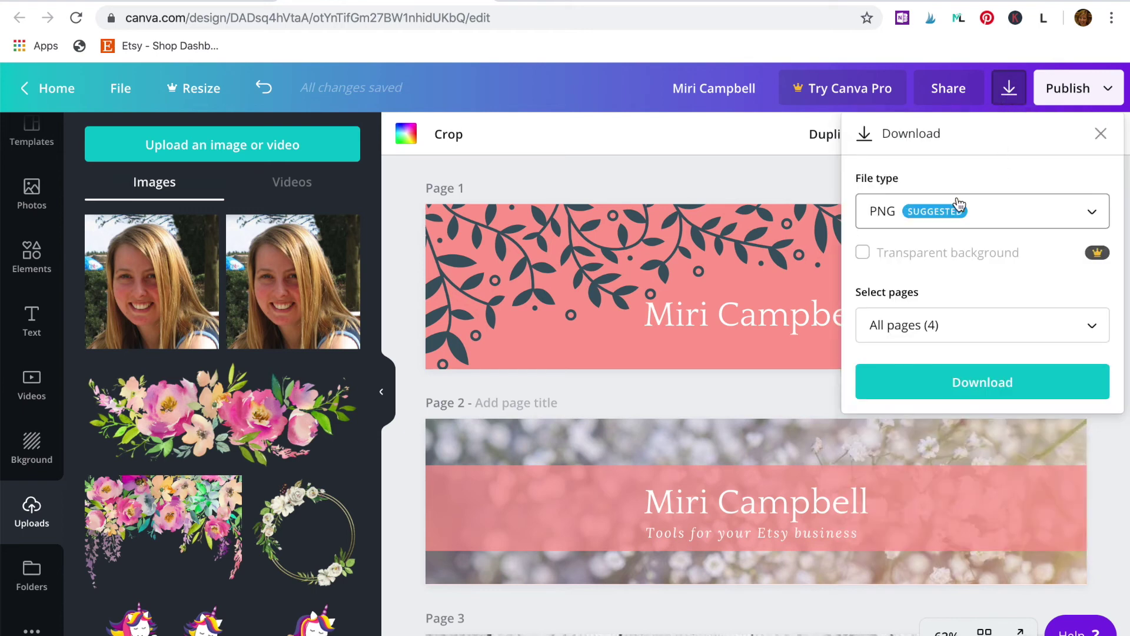
click(1091, 215)
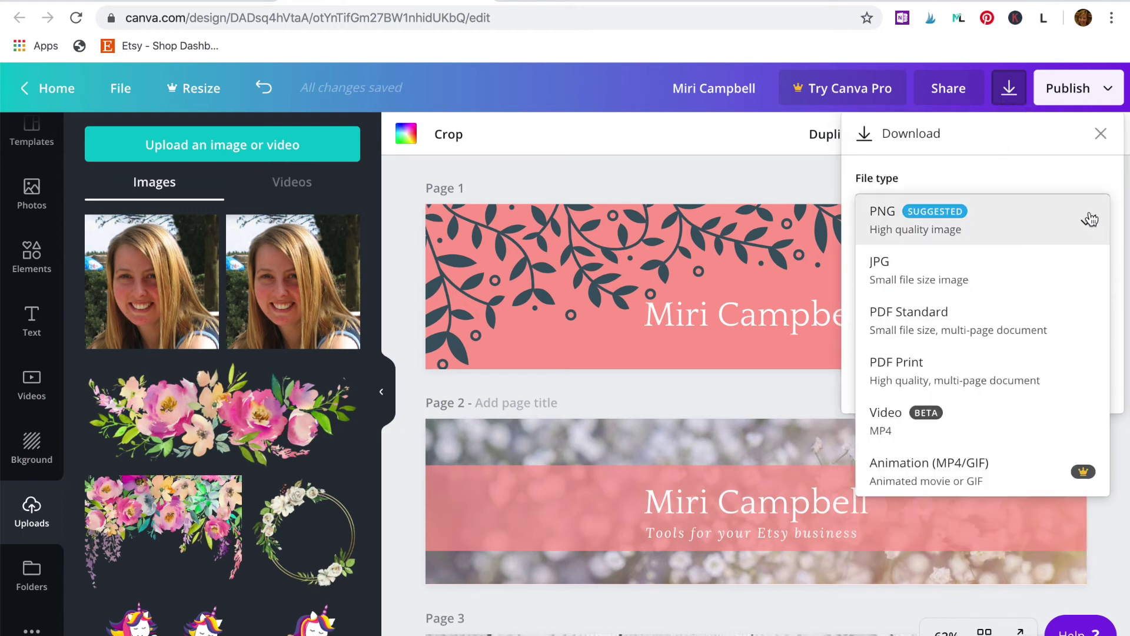
click(1041, 217)
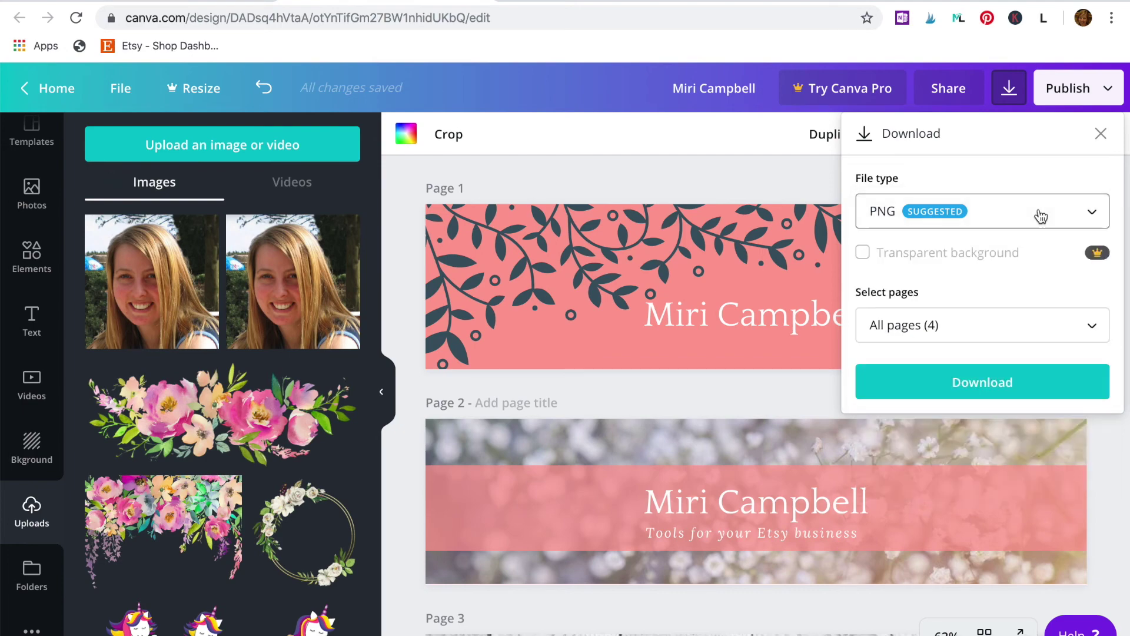
click(988, 387)
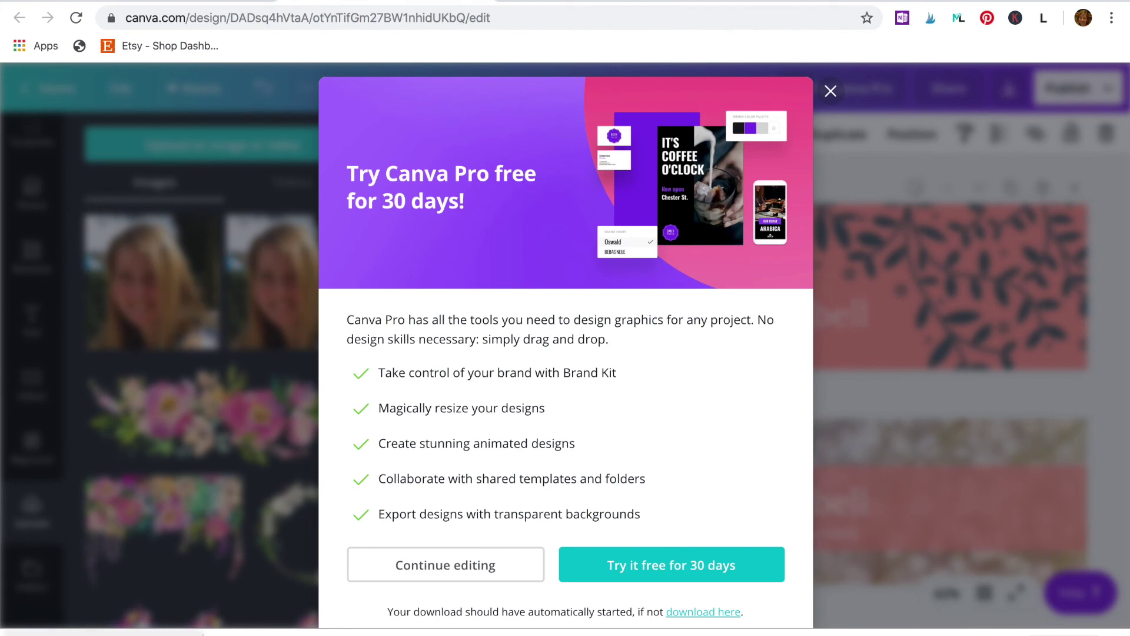
click(830, 93)
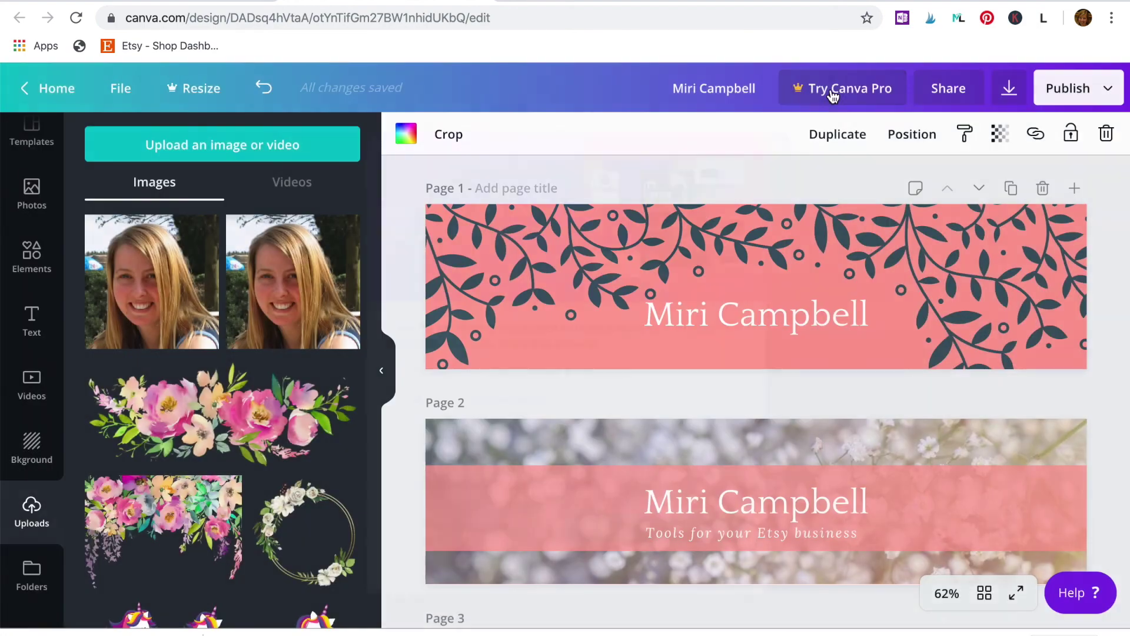
Step: Switch to the Etsy shop tab and scroll down to the Floral Etsy Shop Kit listing
click(569, 2)
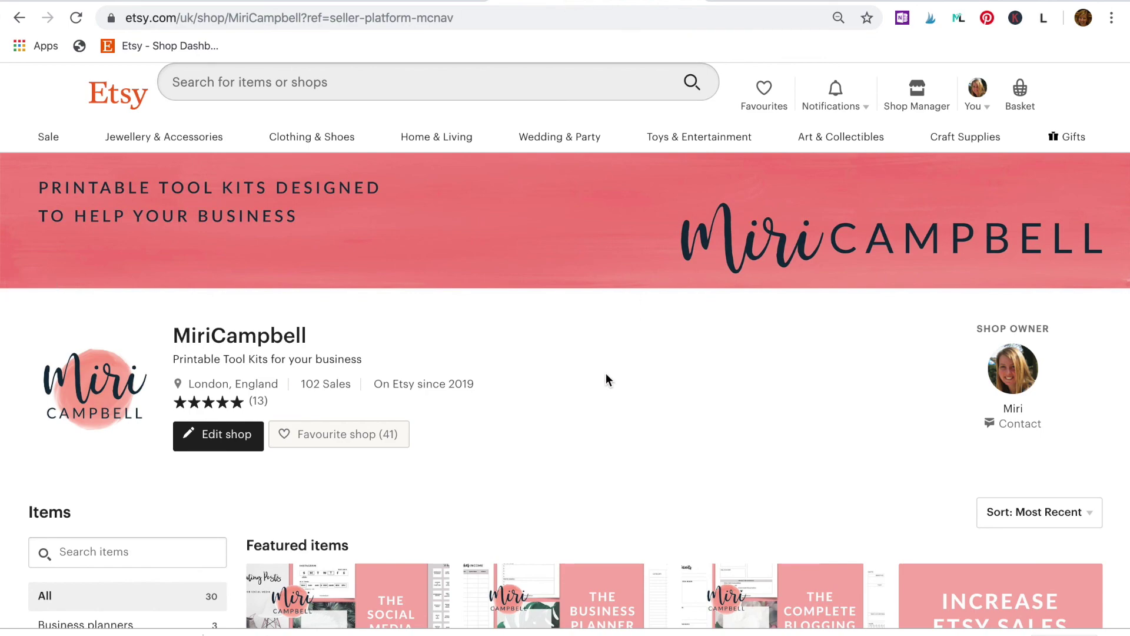
scroll(606, 374, down, 3)
scroll(606, 376, down, 12)
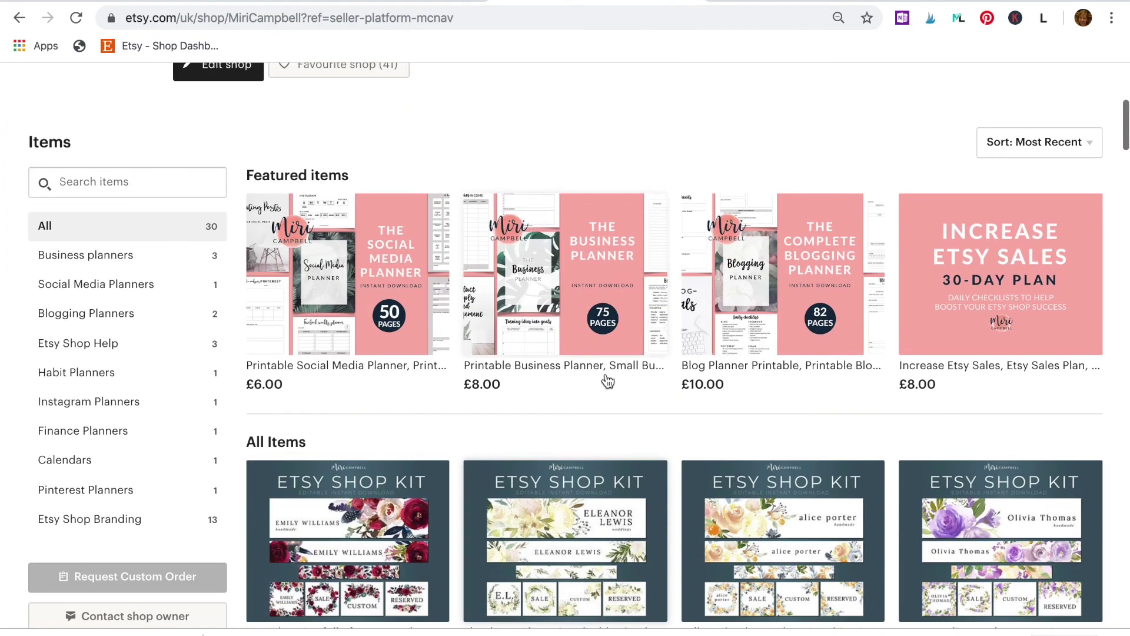
scroll(608, 380, down, 1)
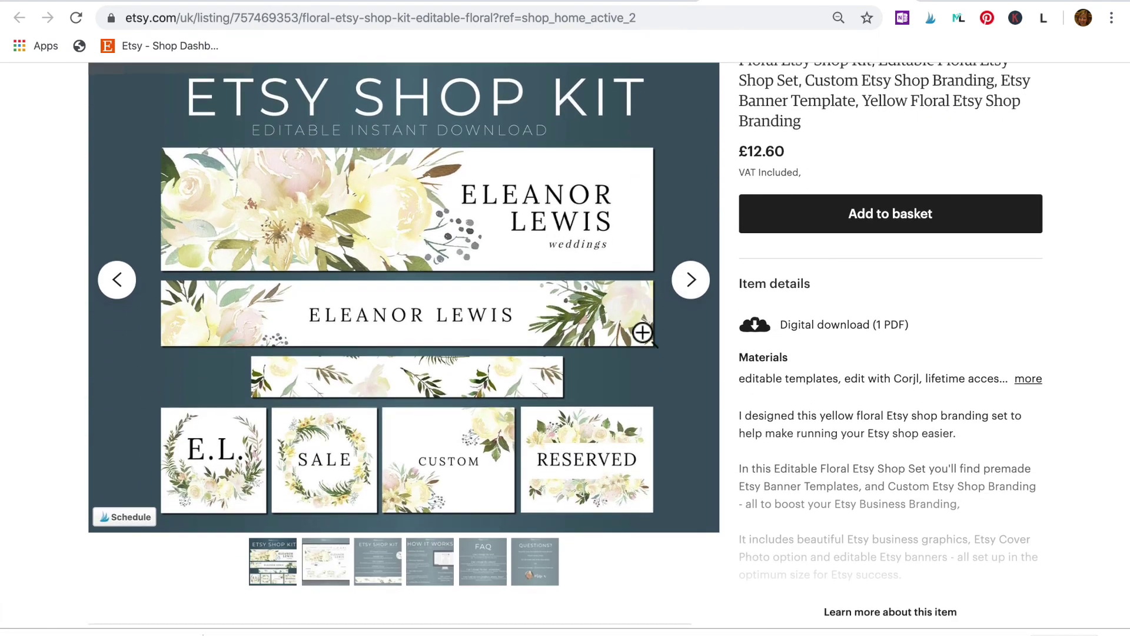
Step: Browse the £12.60 Floral Etsy Shop Kit images, returning to the first one
click(688, 281)
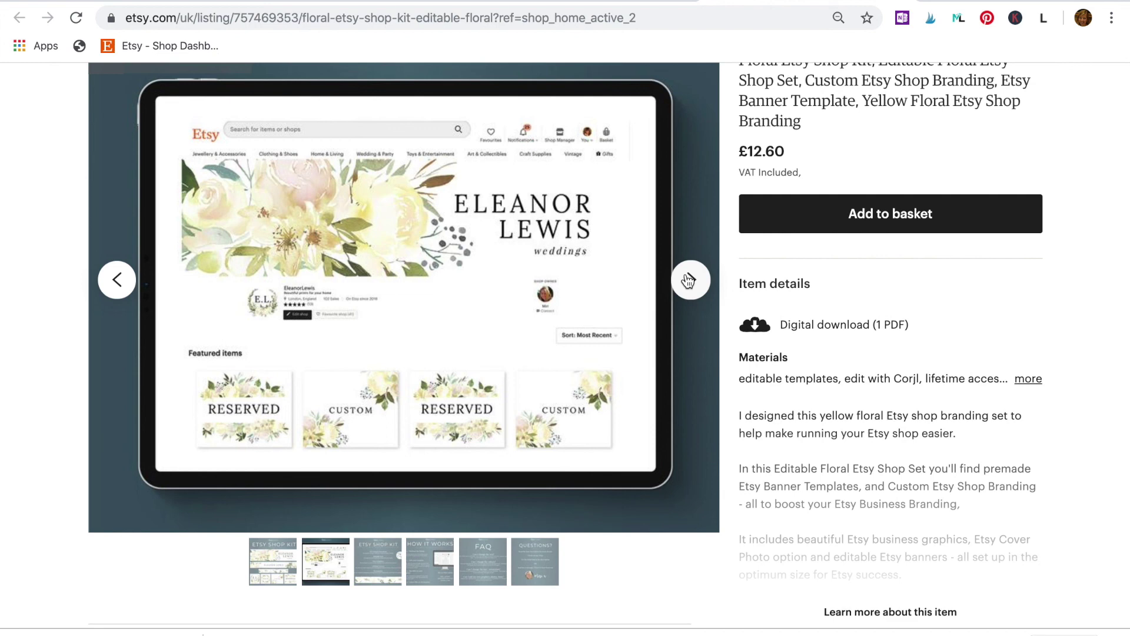
scroll(687, 281, up, 3)
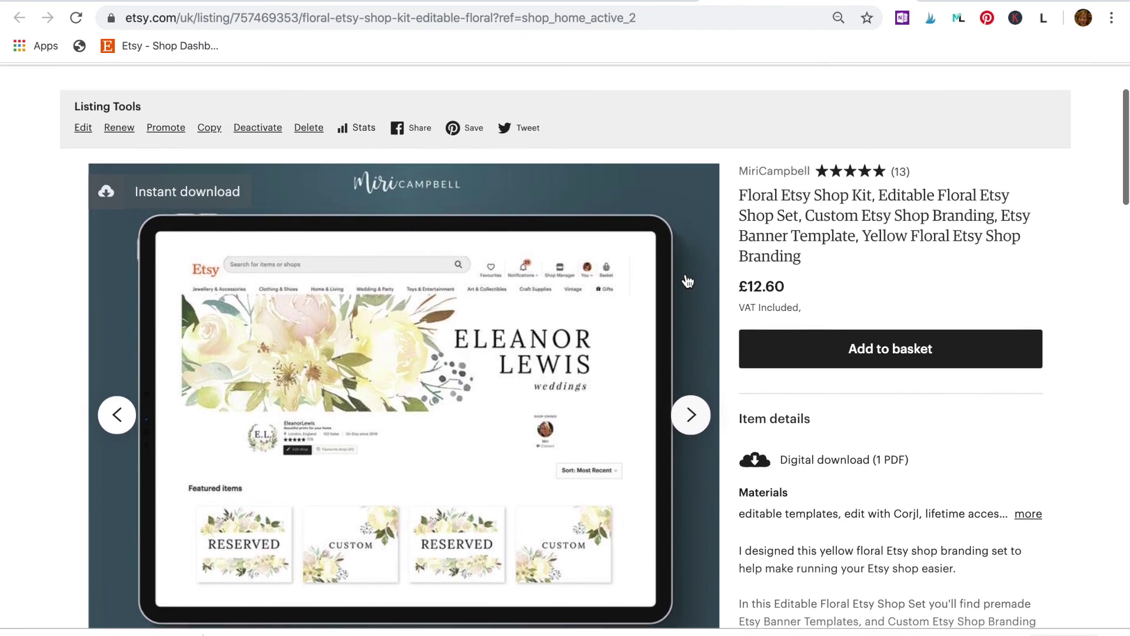
scroll(687, 281, up, 3)
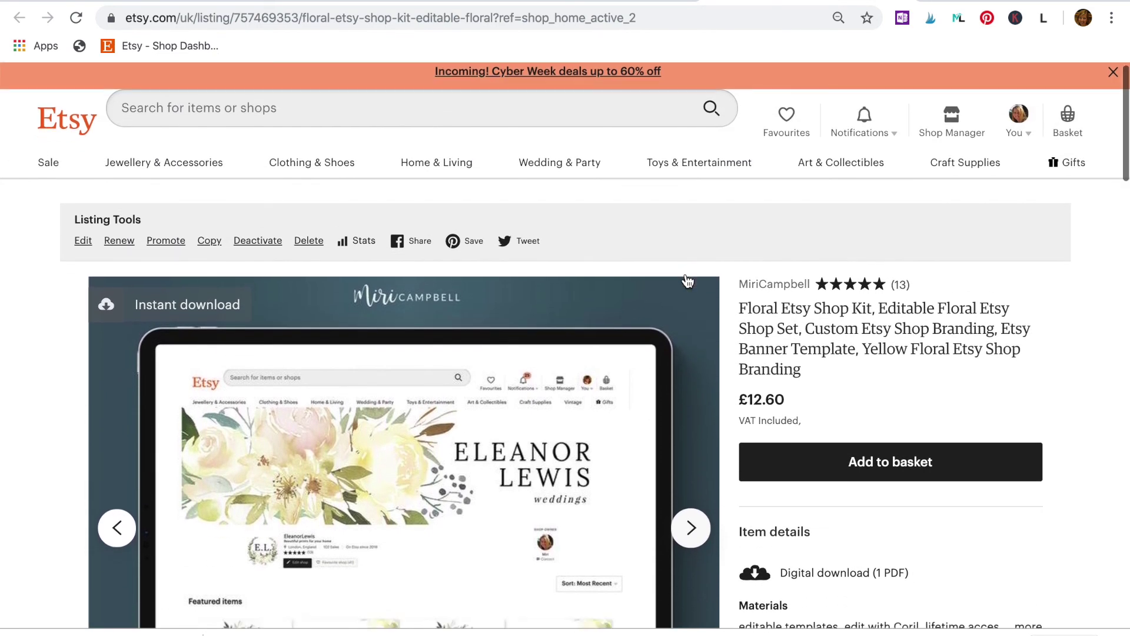
scroll(687, 281, down, 3)
click(117, 384)
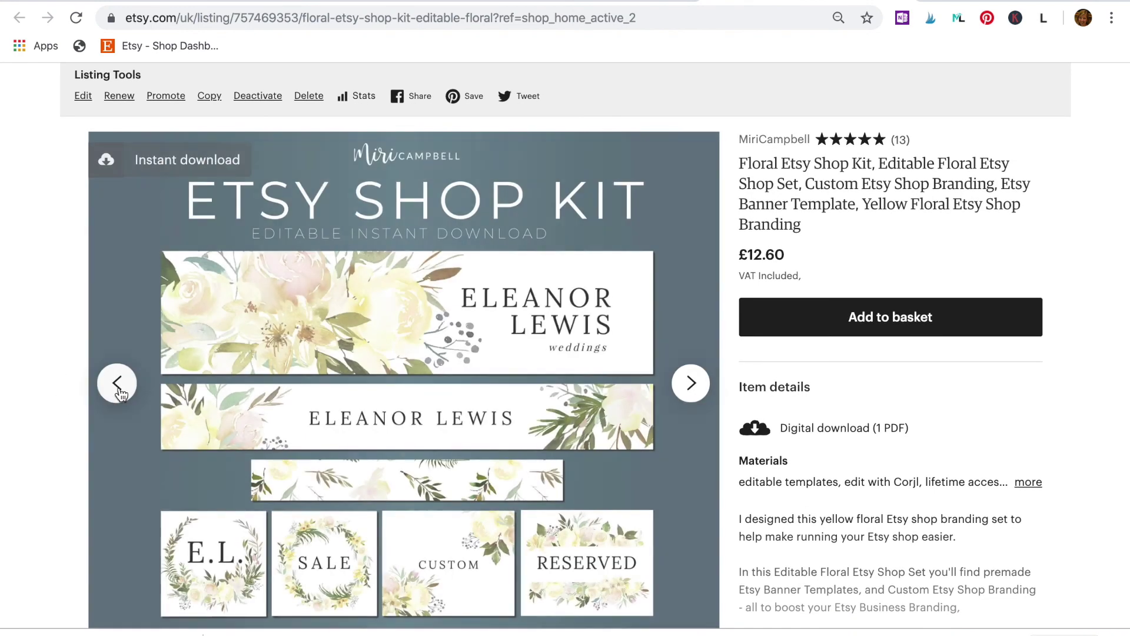